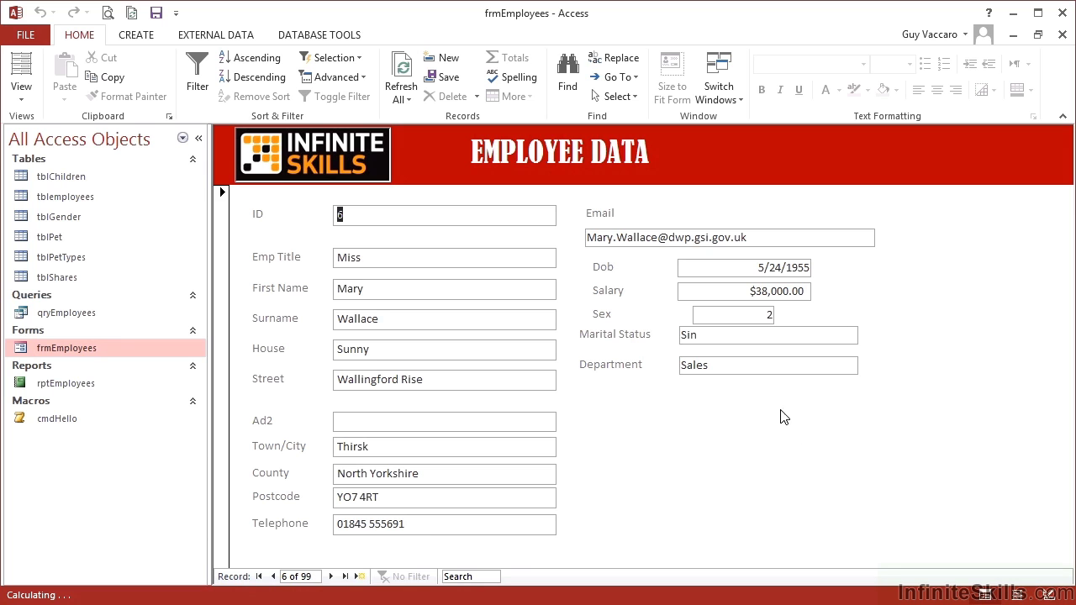
Bring up the frmEmployees form's context menu to switch it to Design view.
click(714, 318)
right_click(690, 414)
Switch frmEmployees to Design view, hide the Property Sheet and turn off Use Control Wizards.
click(741, 467)
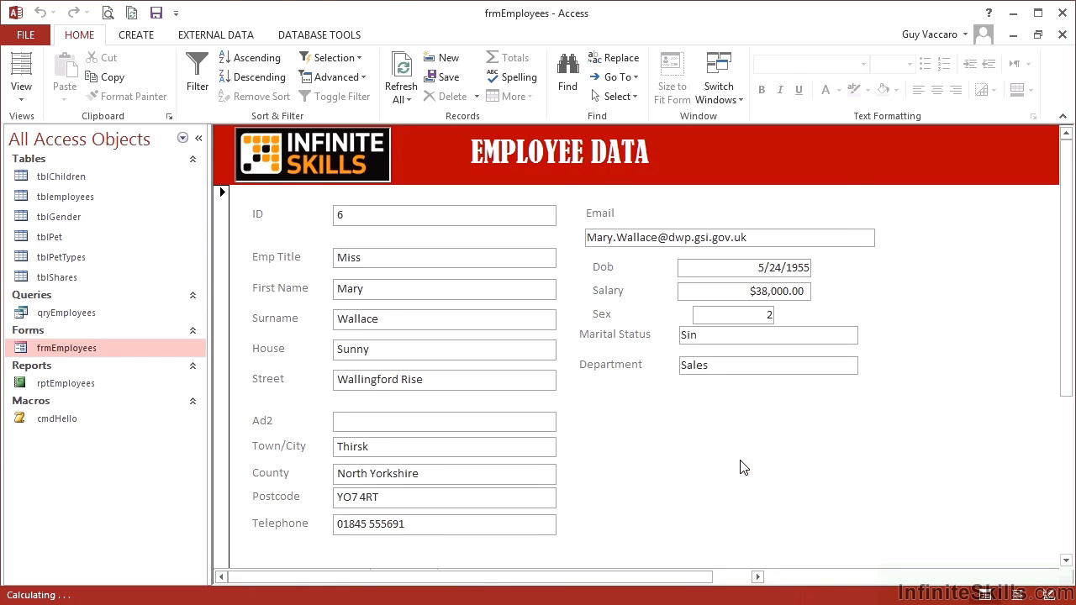
click(1060, 141)
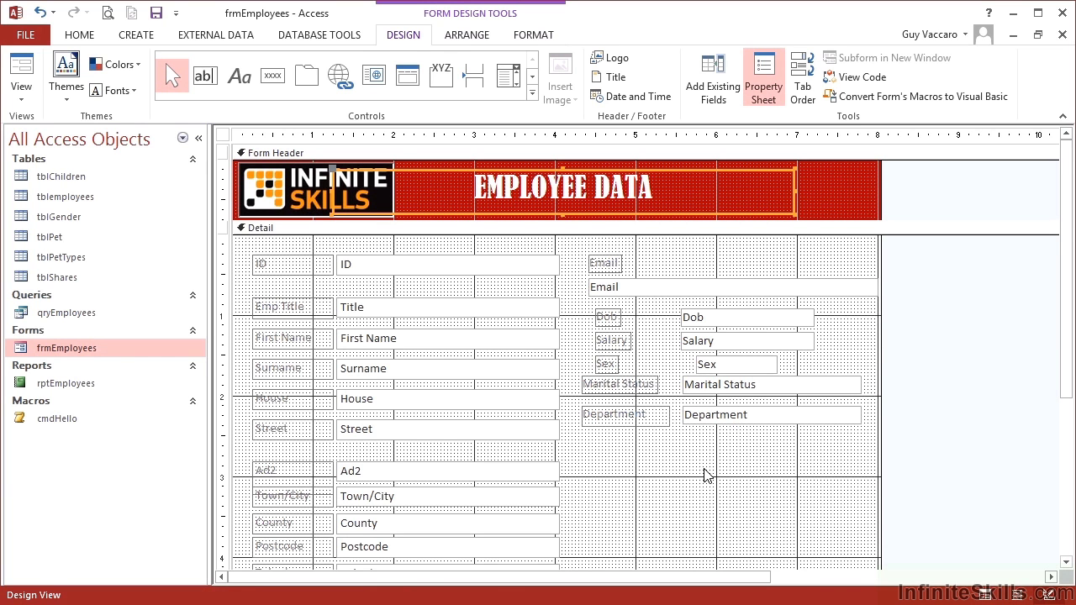
click(532, 94)
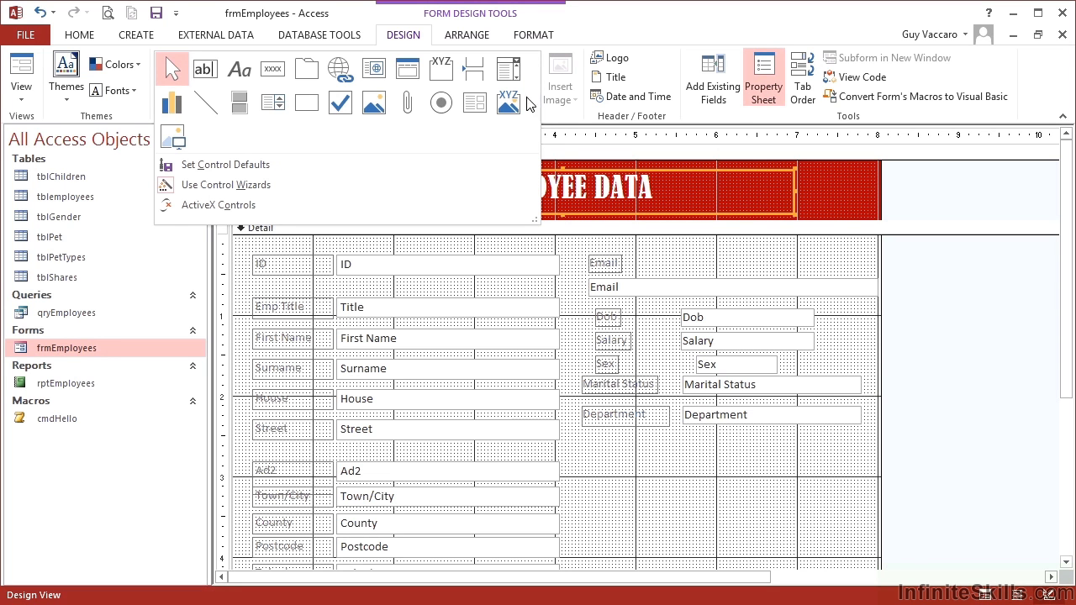
click(166, 189)
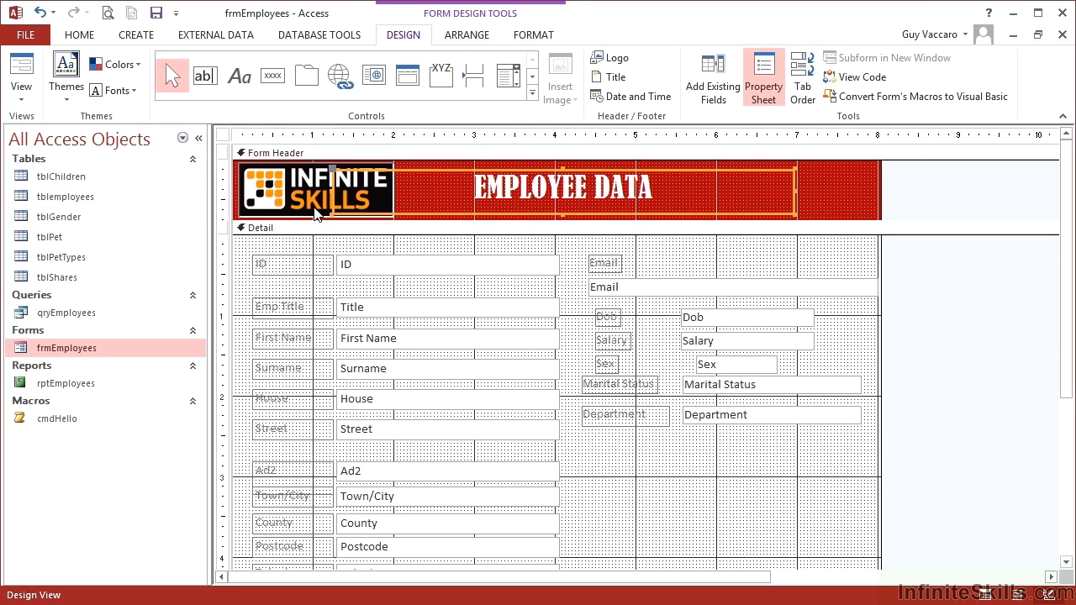
click(532, 95)
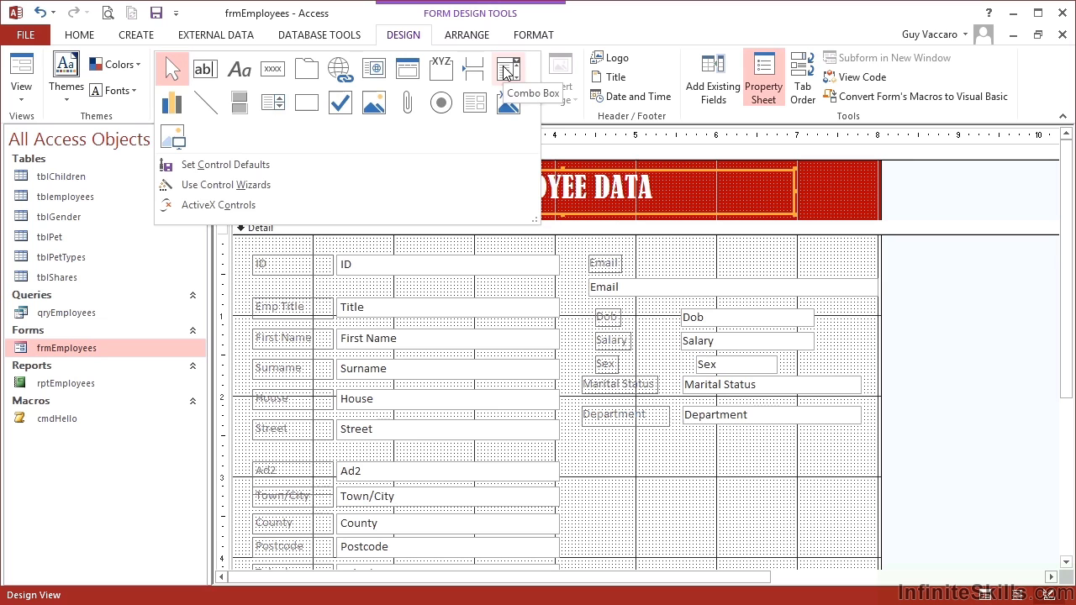
Draw an unbound combo box under Department and rename its Combo175 label to Status.
click(507, 73)
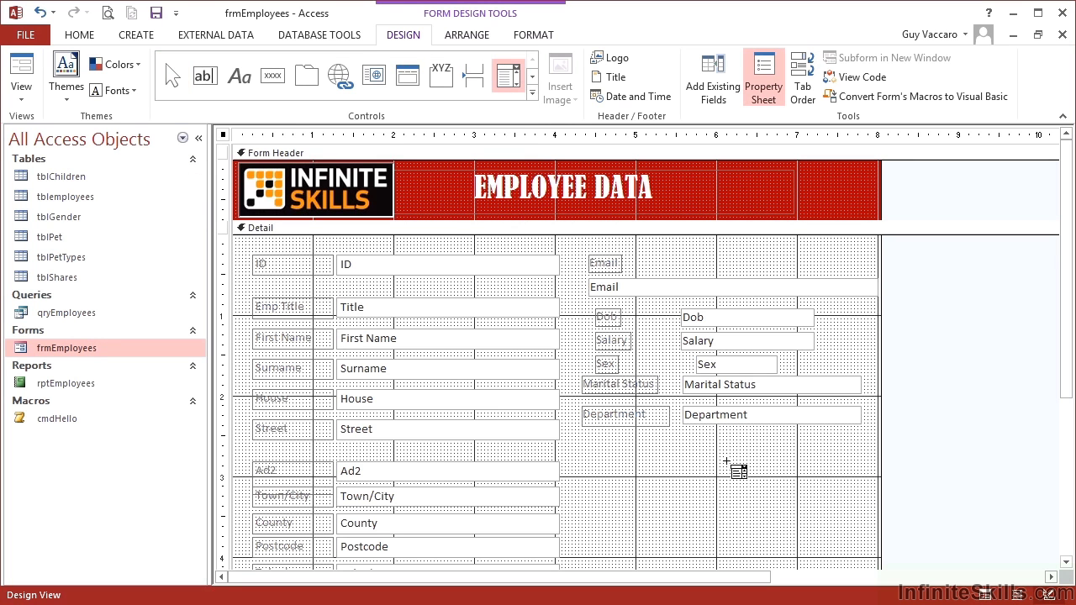
drag(683, 439, 813, 456)
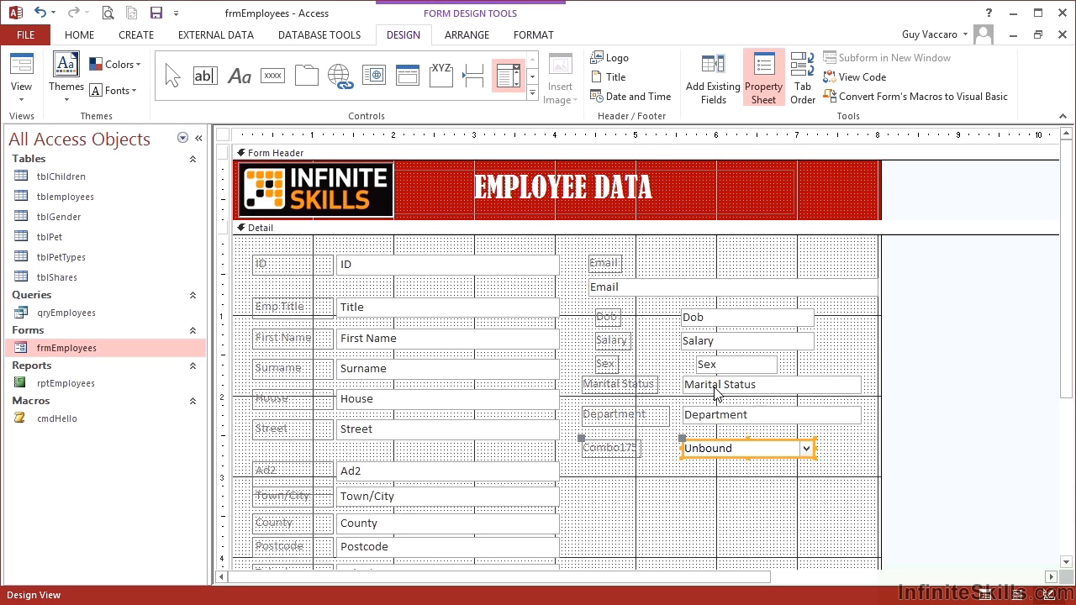
click(632, 452)
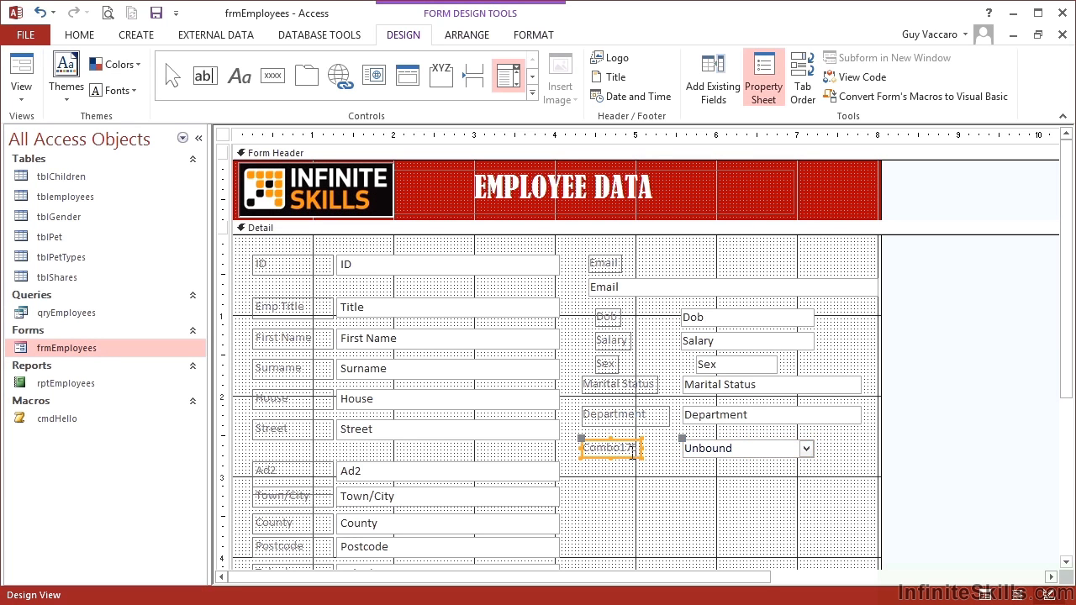
double_click(626, 448)
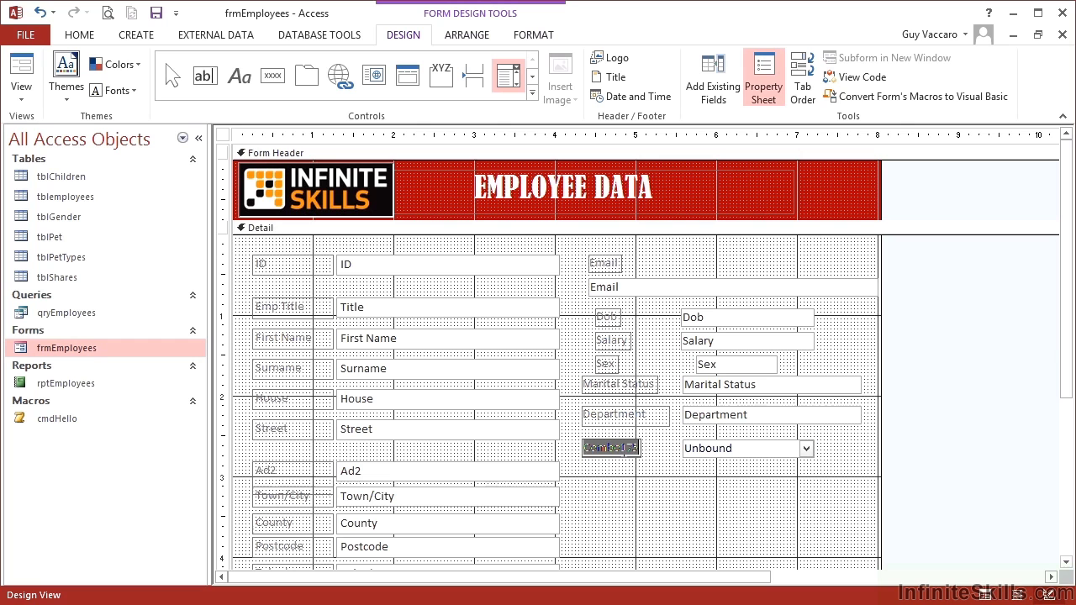
text(Status)
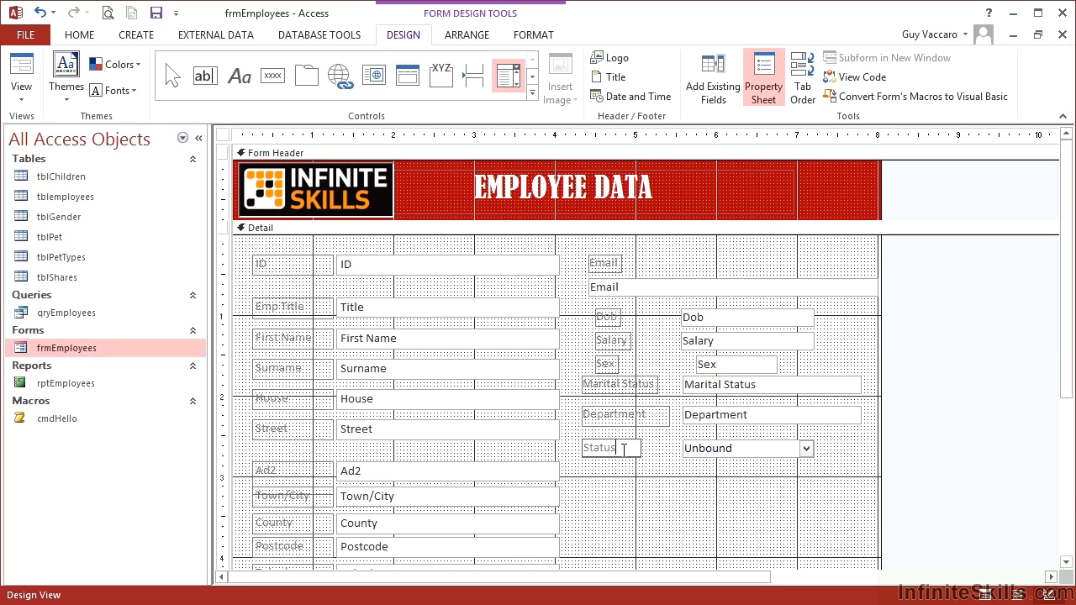
click(714, 454)
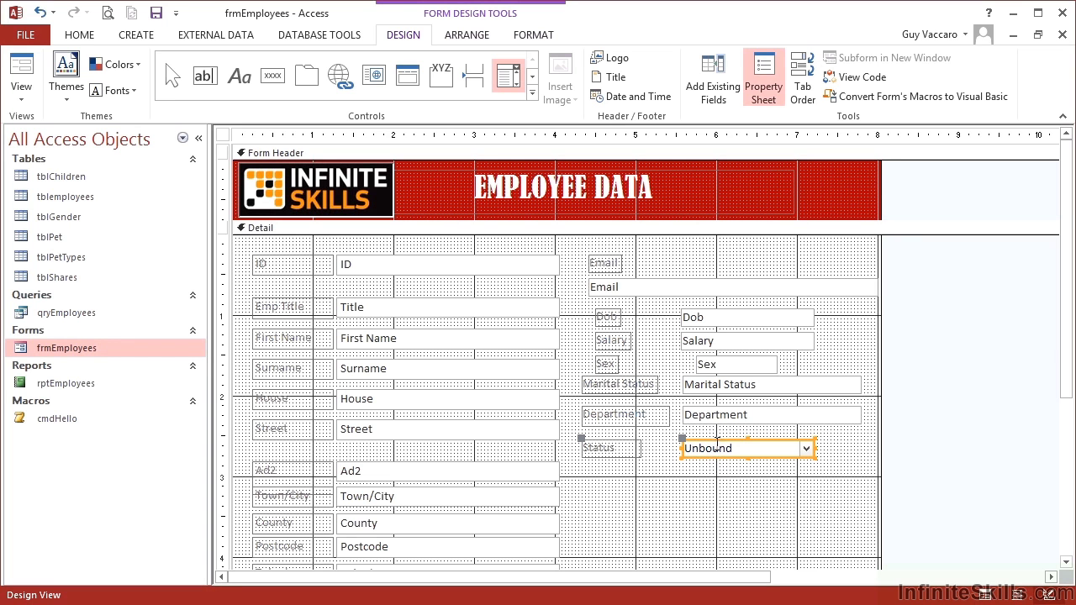
Set the Status combo box's Control Source to Marital Status and view it in Form view.
click(760, 98)
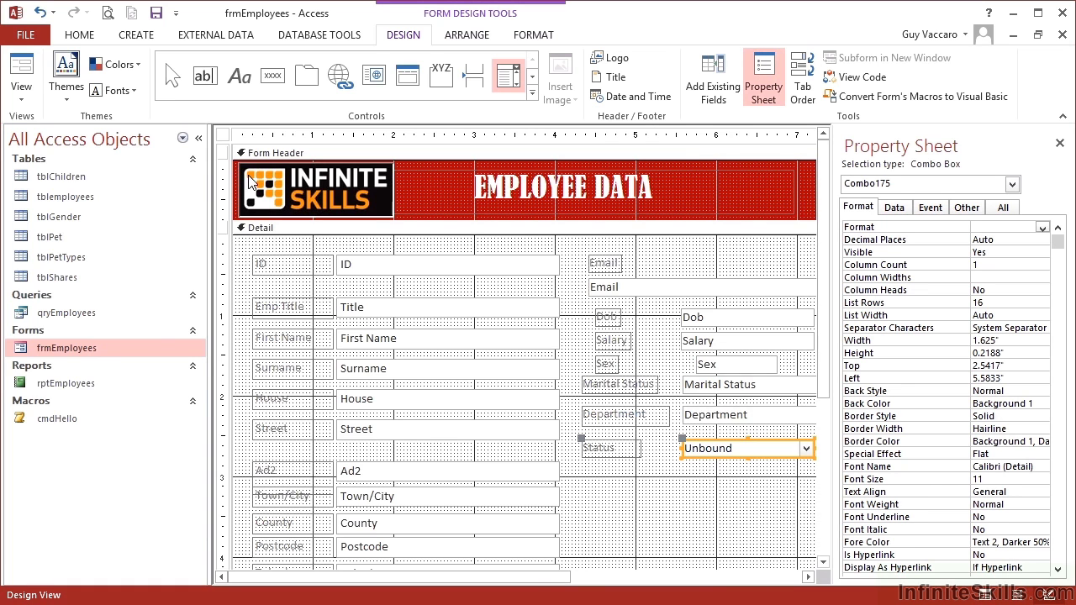
click(199, 138)
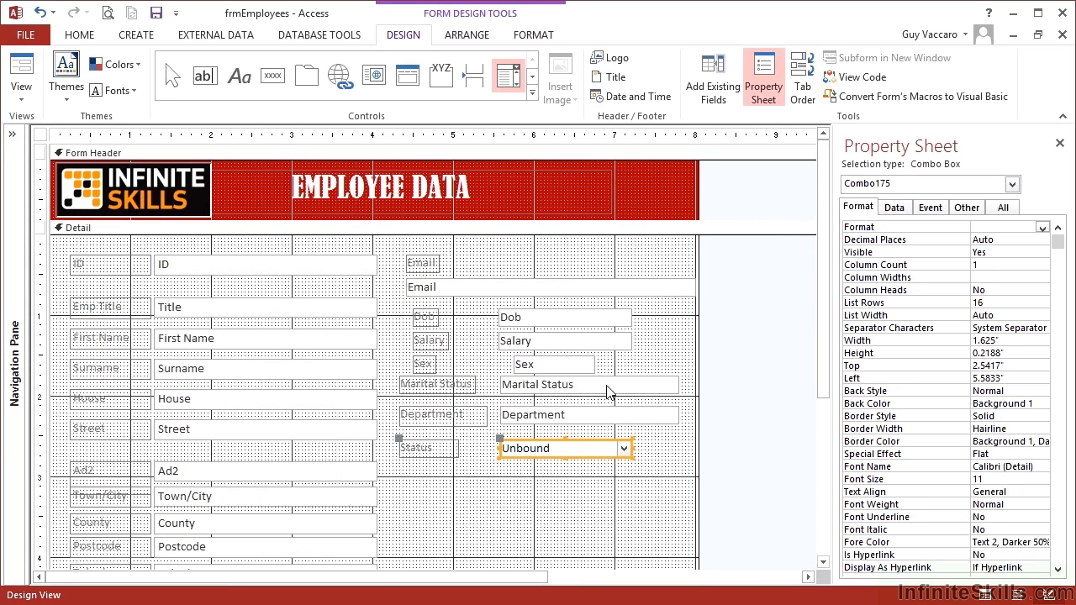
drag(835, 406, 770, 405)
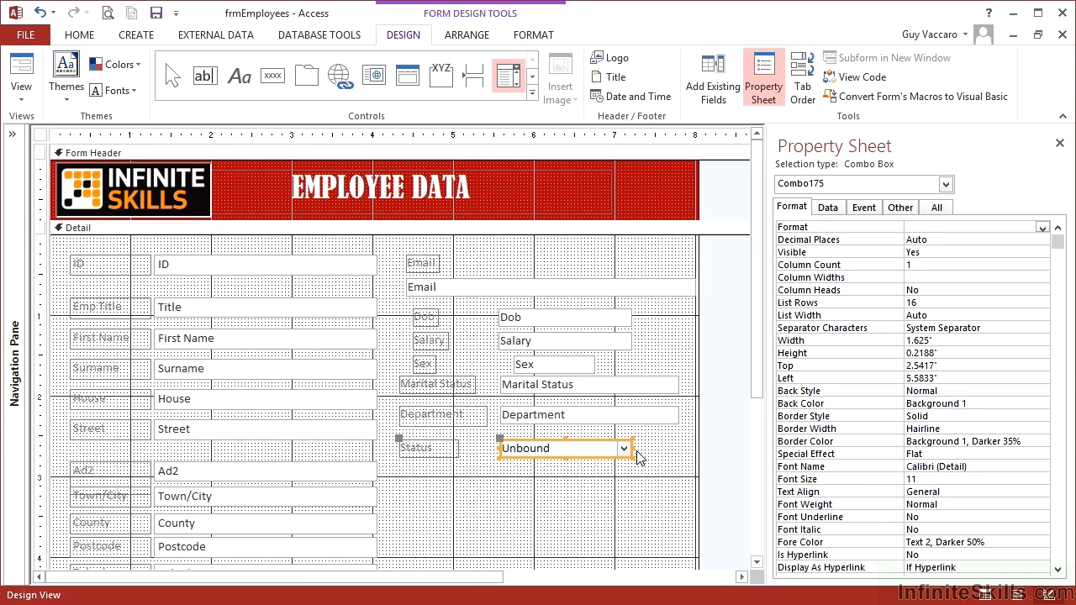
click(828, 207)
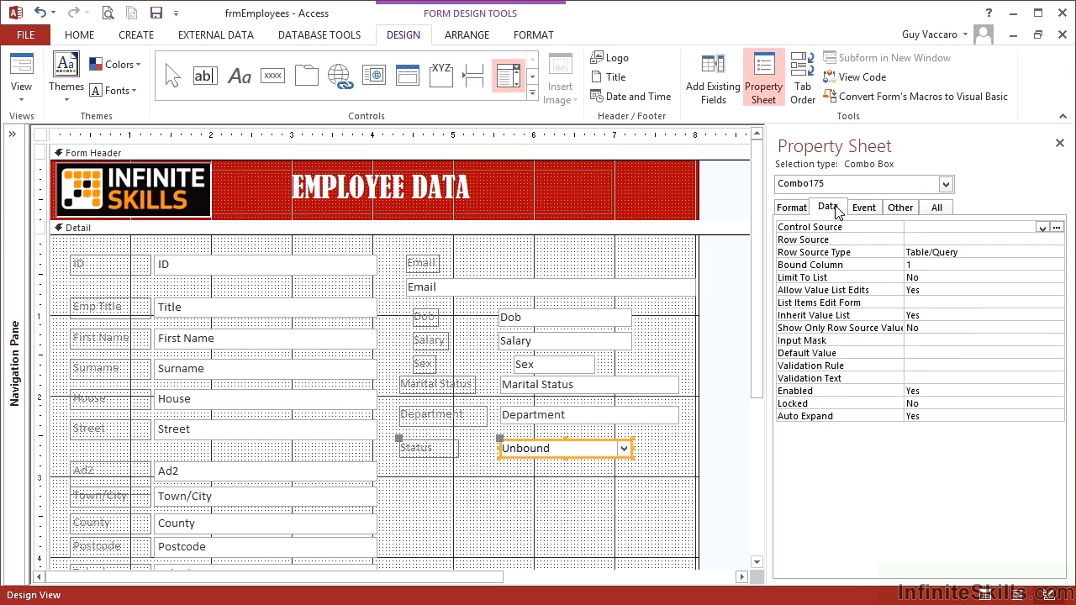
click(974, 228)
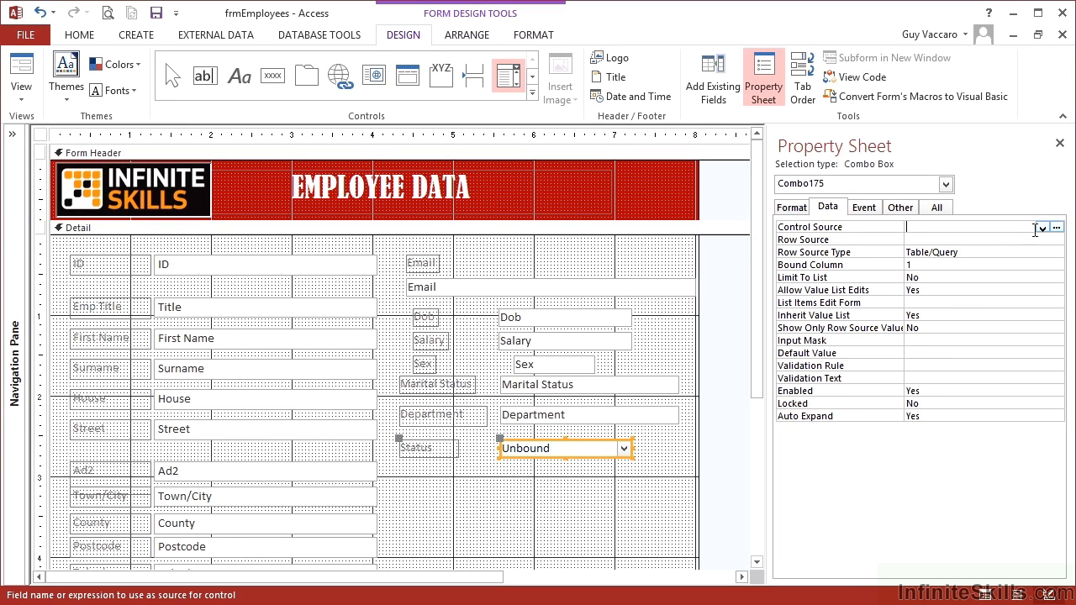
click(1042, 228)
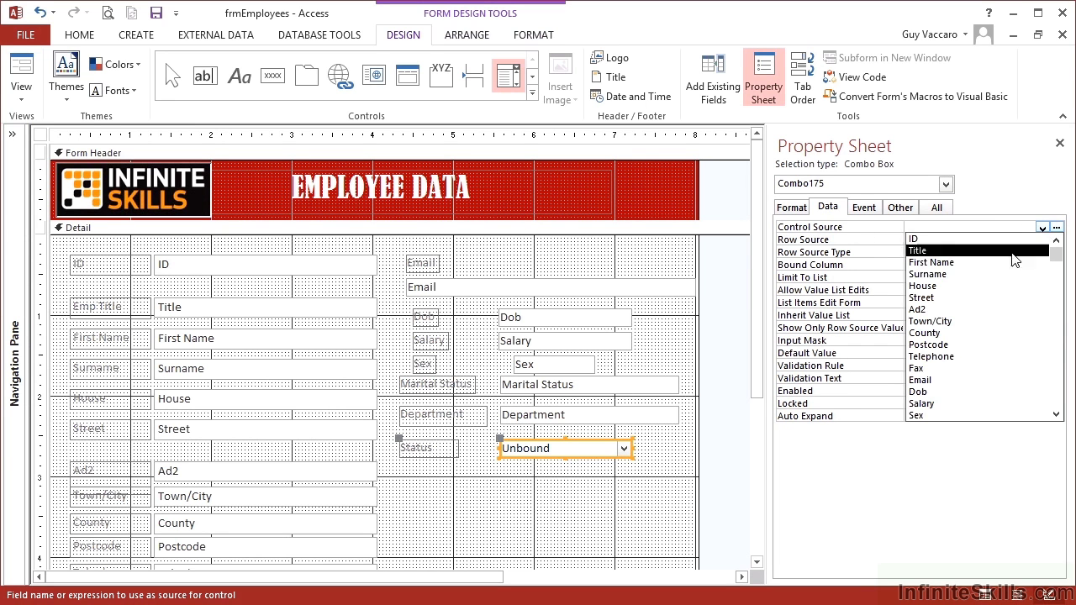
scroll(966, 273, down, 1)
click(969, 393)
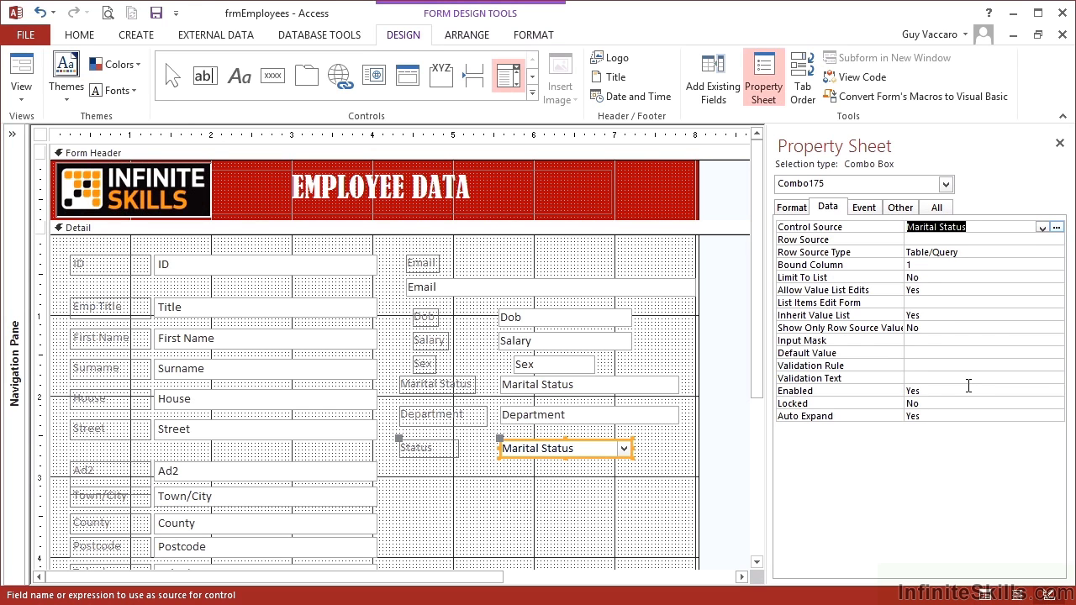
click(21, 74)
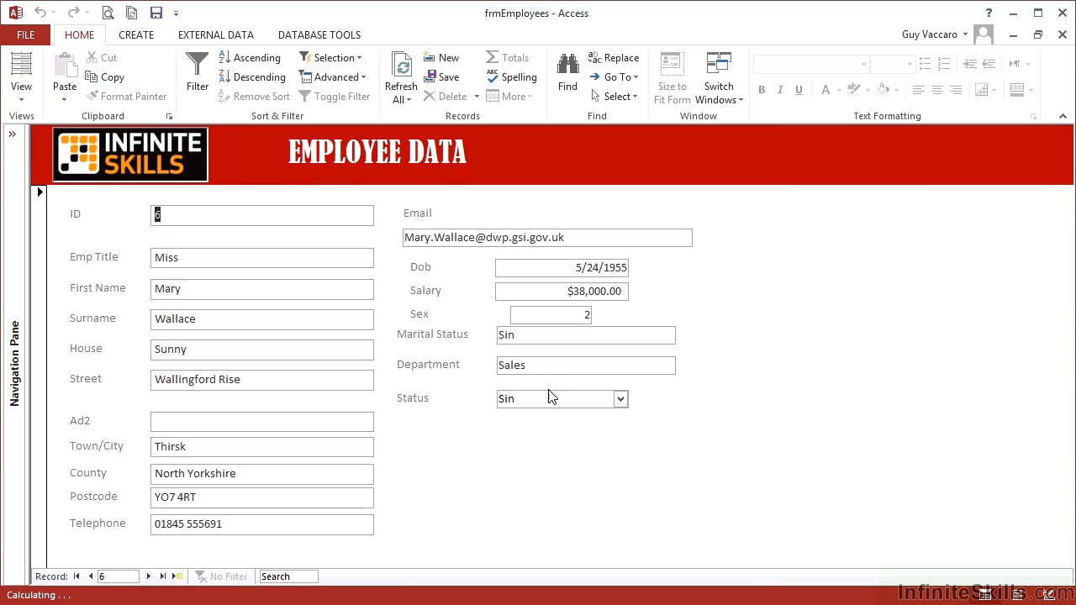
Advance to record 10, find the Status list empty, and return to Design view.
click(148, 576)
click(147, 576)
click(148, 577)
click(148, 577)
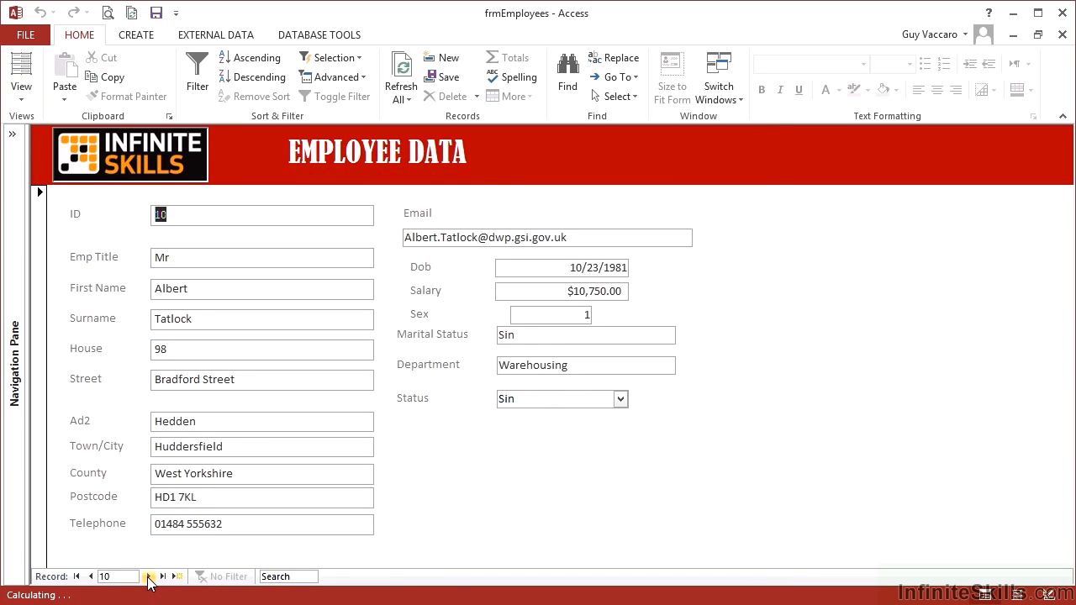
click(620, 400)
click(636, 410)
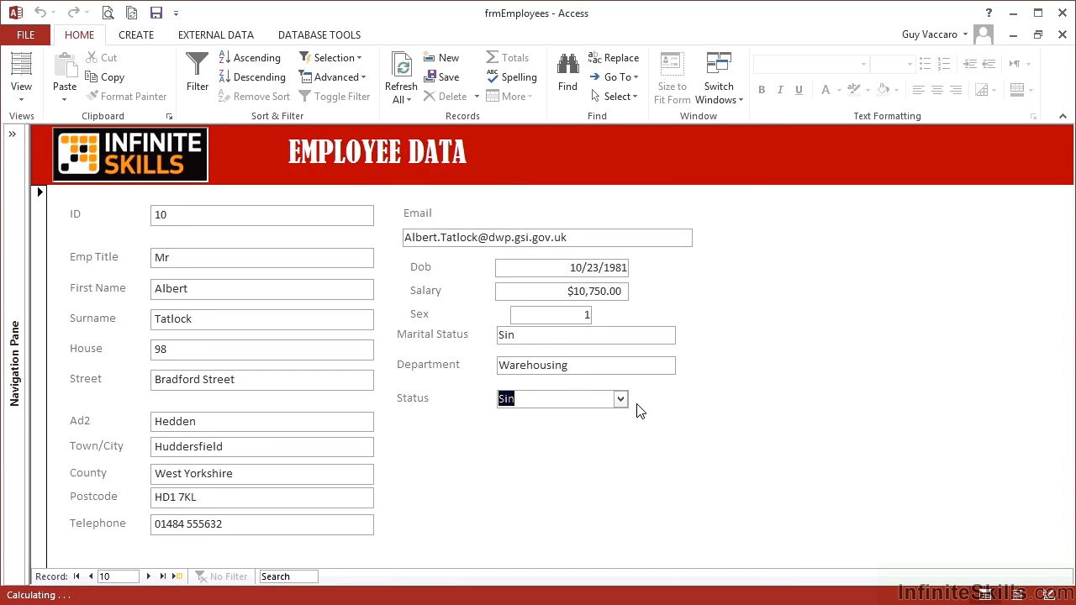
click(21, 91)
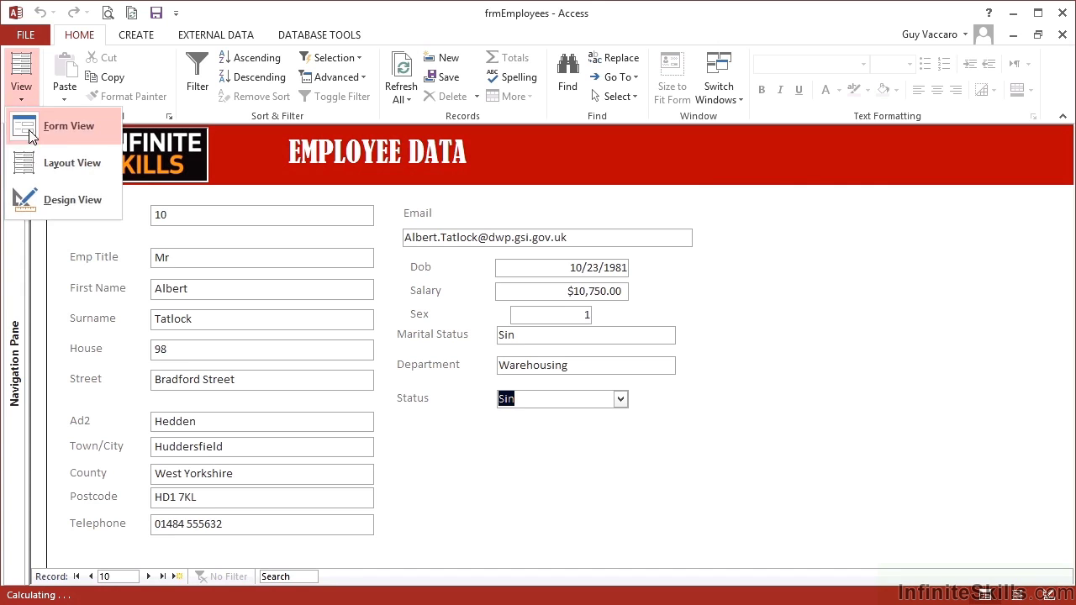
click(43, 194)
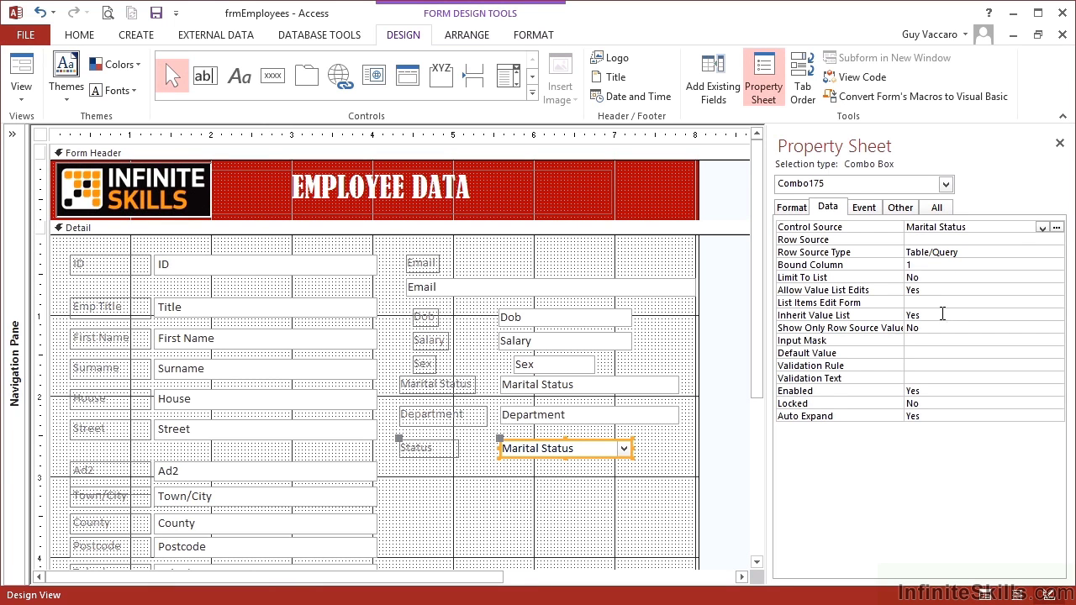
Set the Status combo's Row Source Type to Value List with row source Mar; Sin; Div.
click(913, 241)
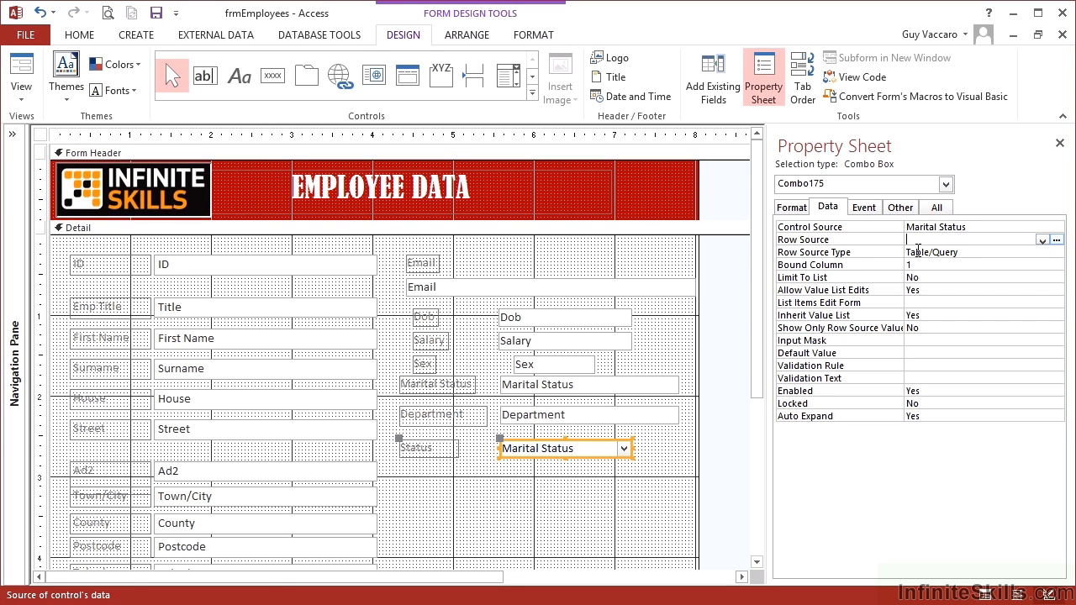
click(925, 253)
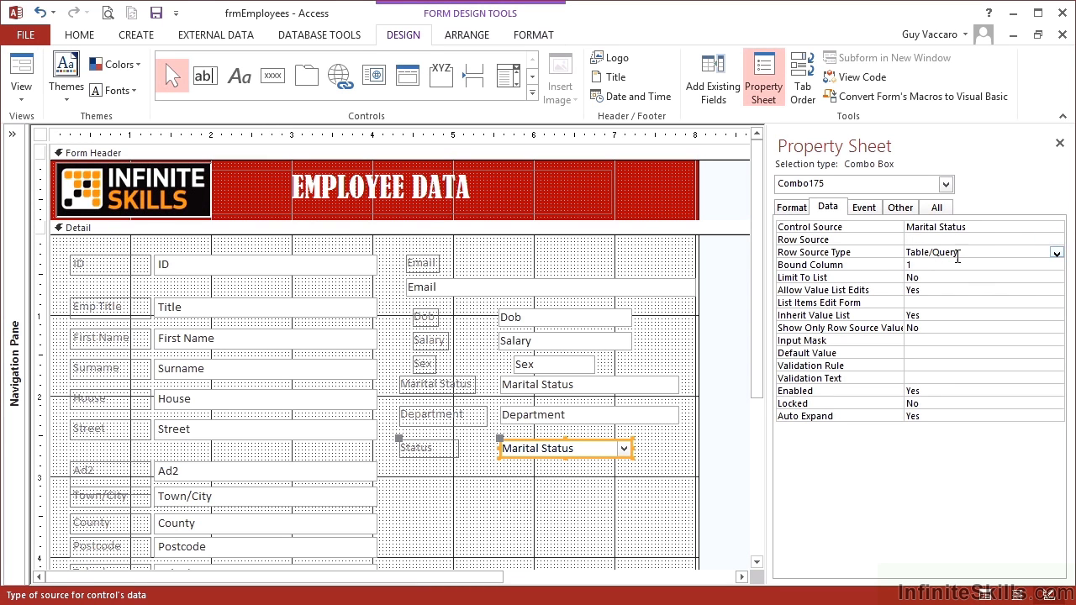
click(1054, 254)
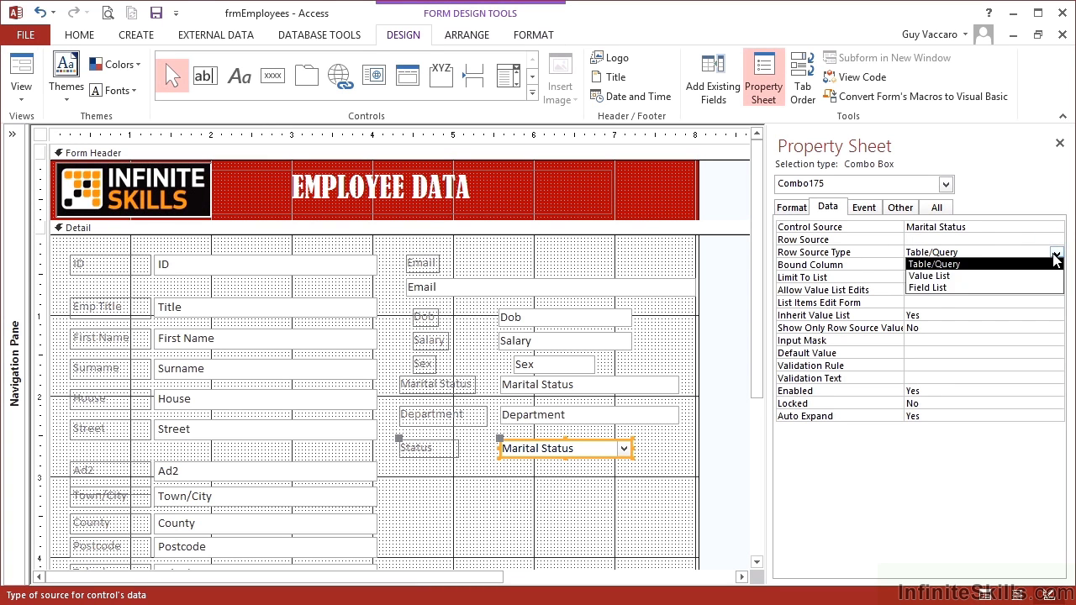
click(959, 275)
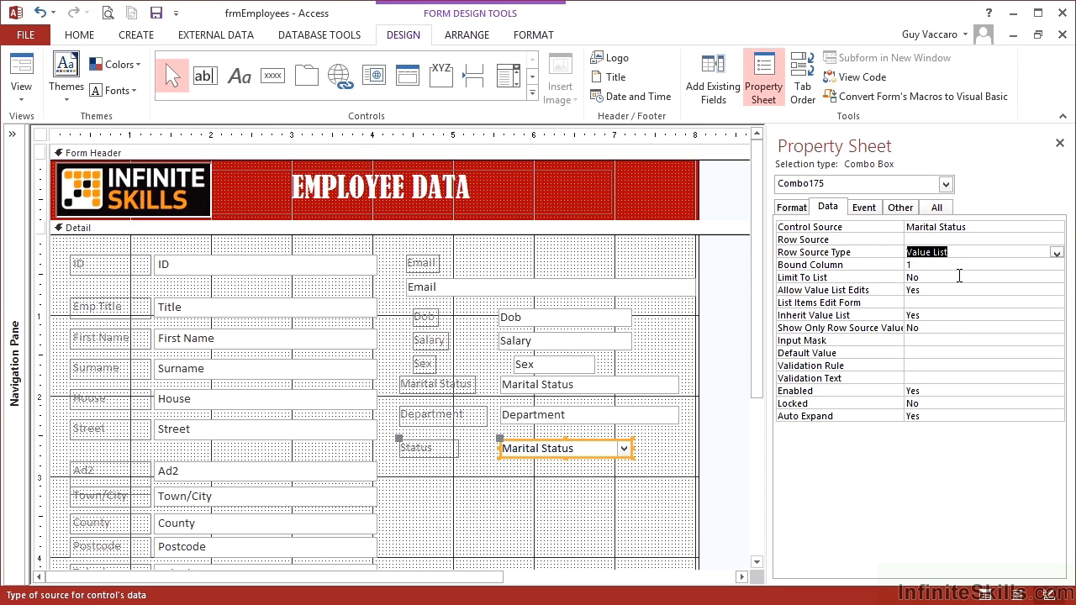
click(927, 239)
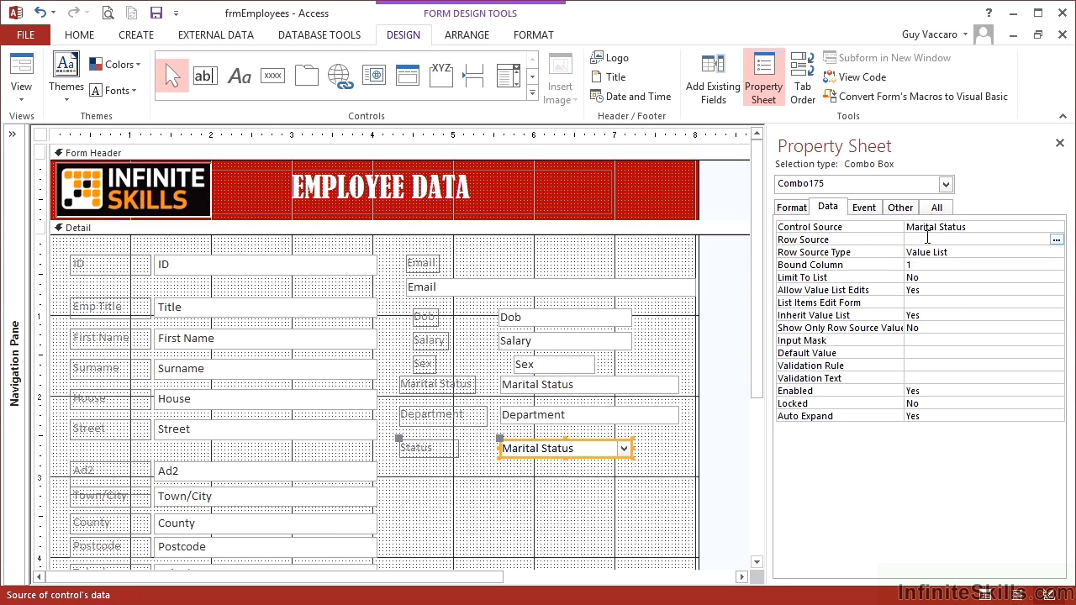
text(Mar; Sin; Div;)
key(Return)
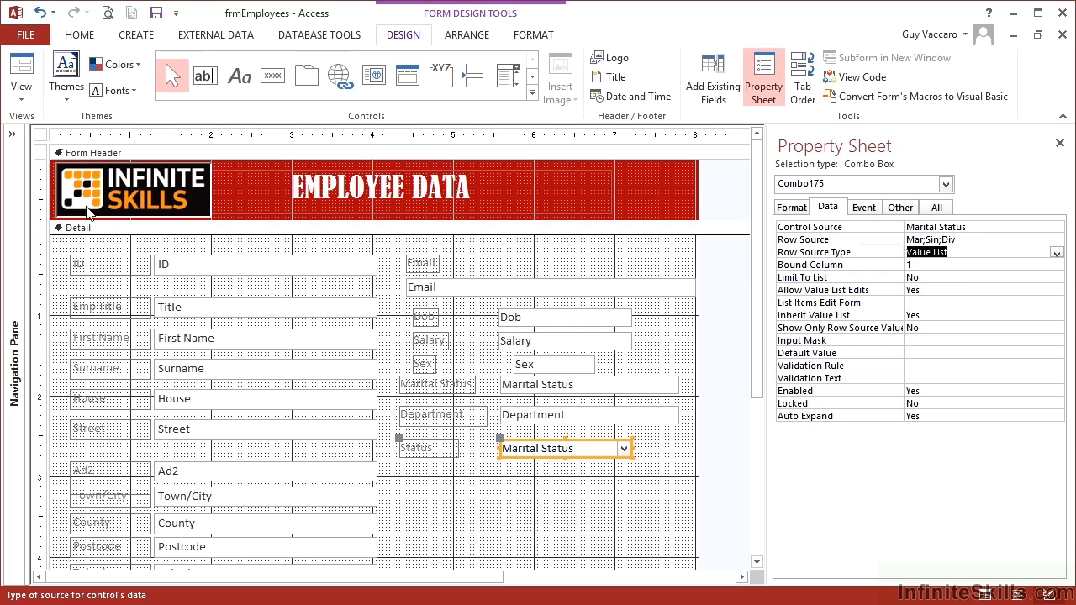
Test the Status list in Form view and set record 4's Status to Mar.
click(23, 72)
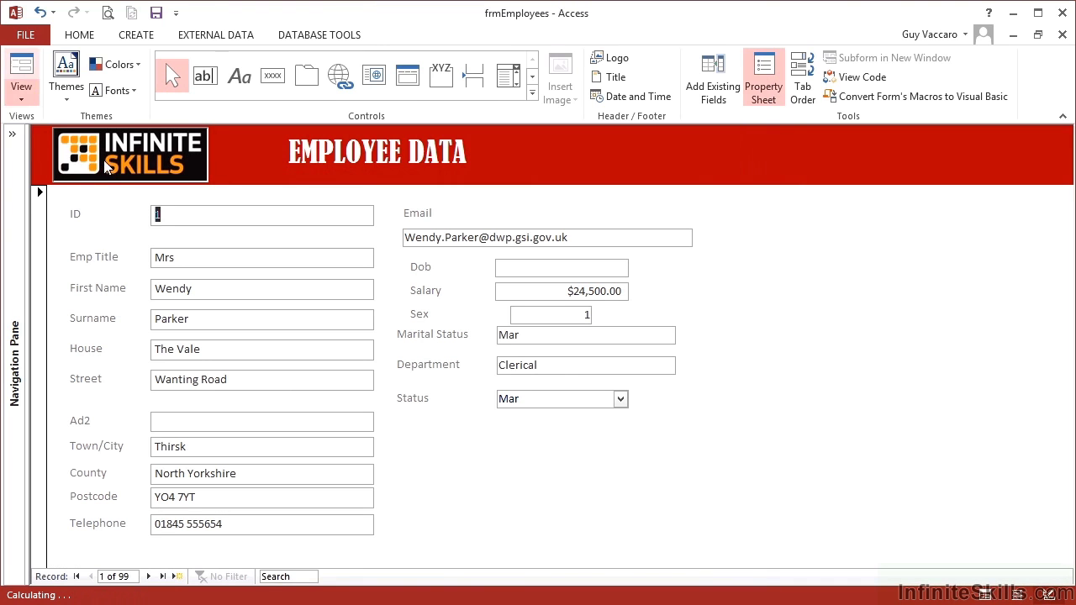
click(621, 400)
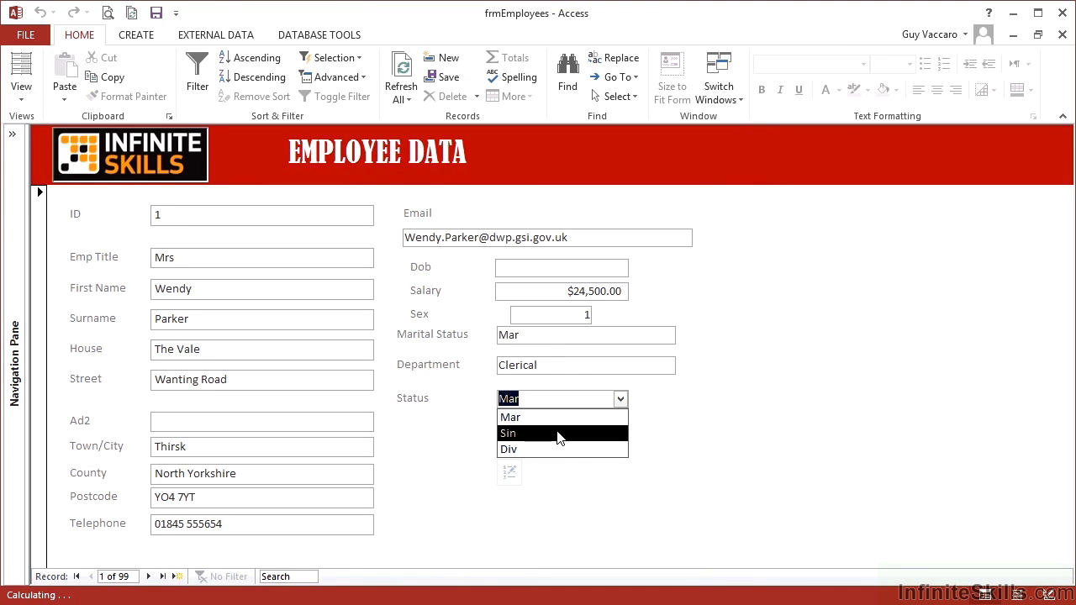
click(643, 413)
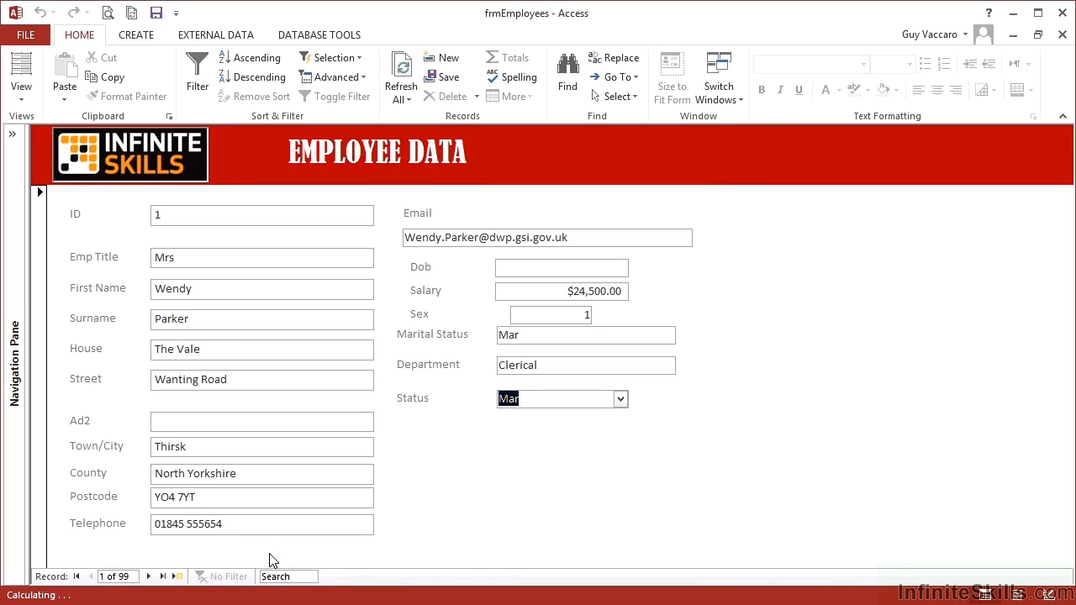
click(148, 576)
click(148, 577)
click(148, 577)
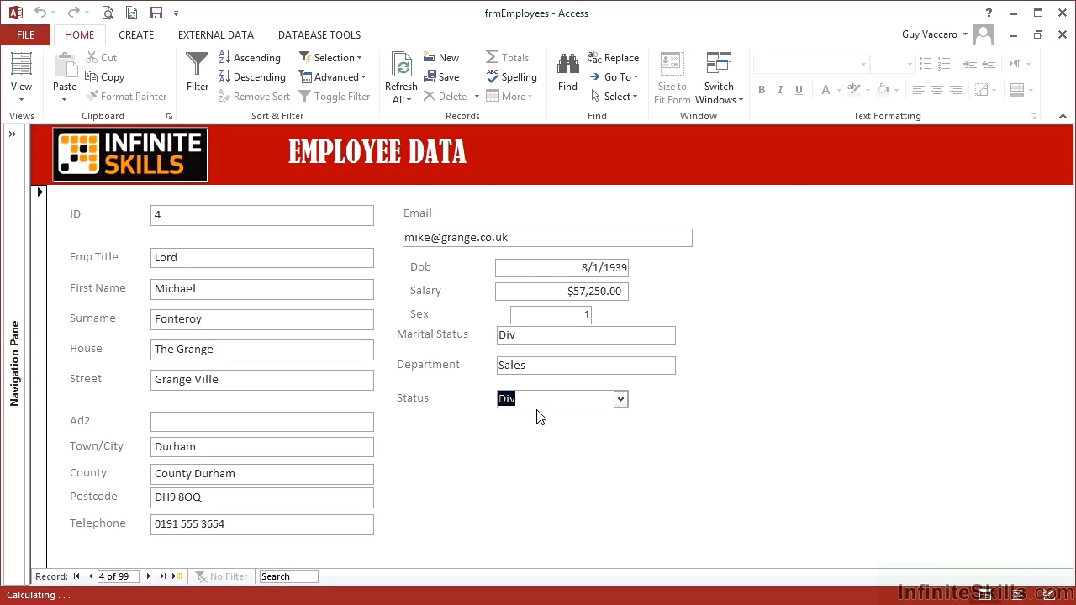
click(622, 400)
click(560, 423)
Recheck record 4's Status list, then return frmEmployees to Design view.
click(148, 577)
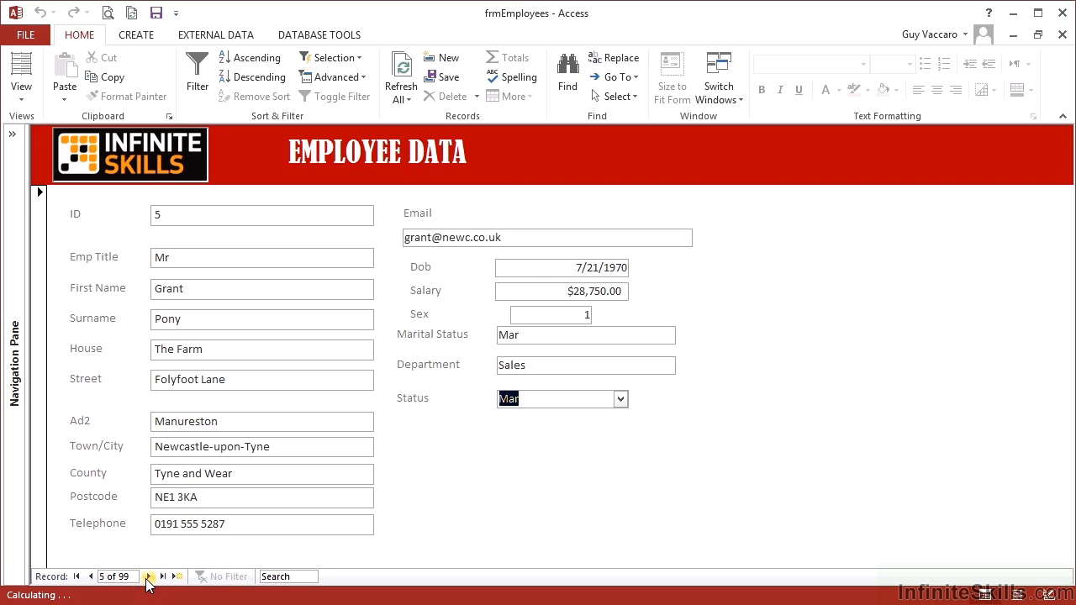
click(90, 576)
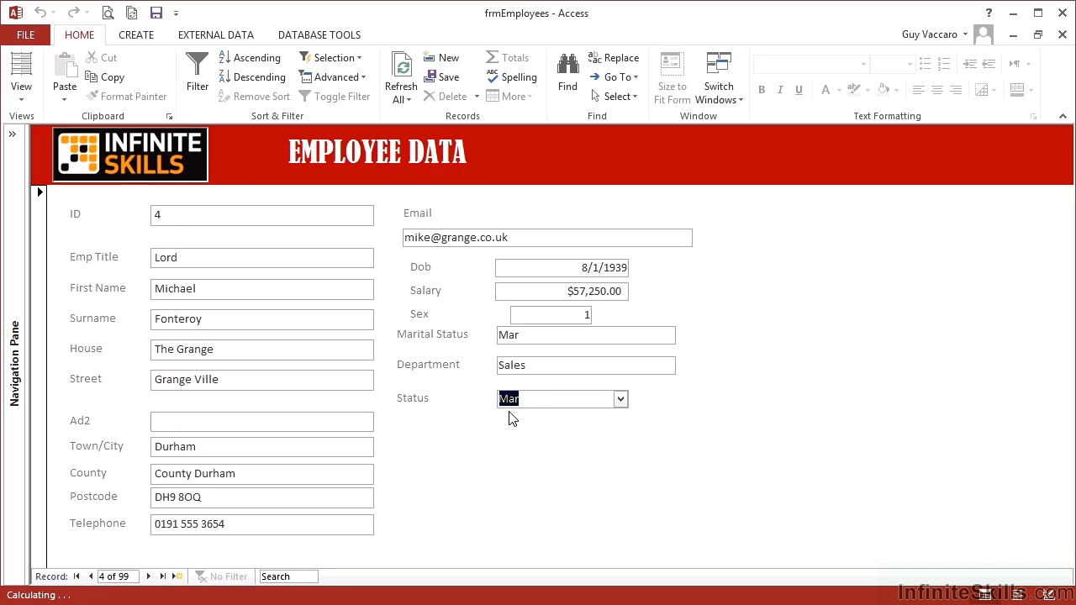
click(621, 400)
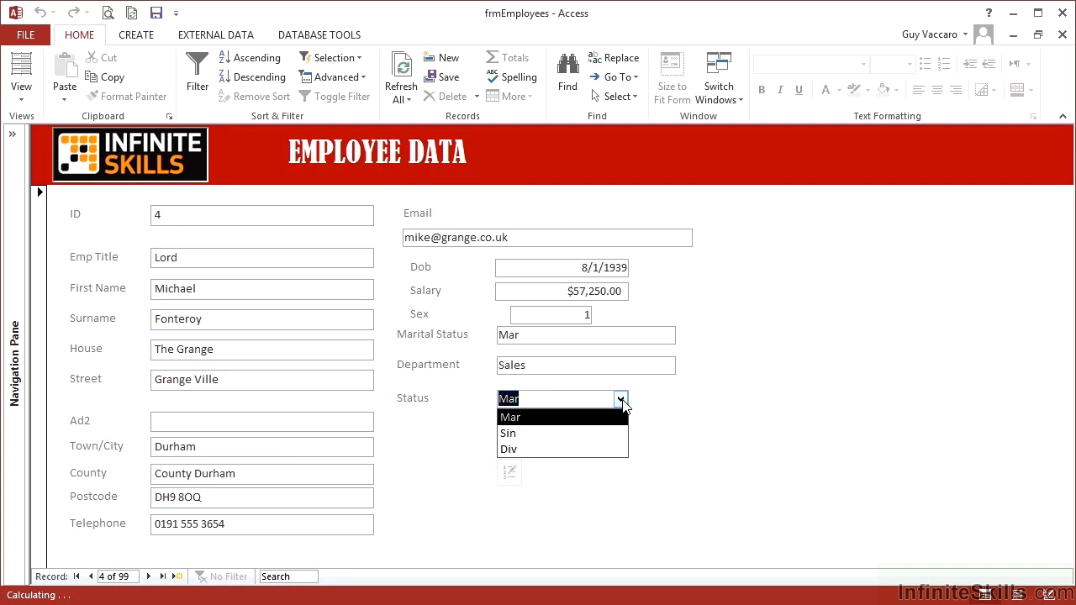
click(622, 402)
click(22, 89)
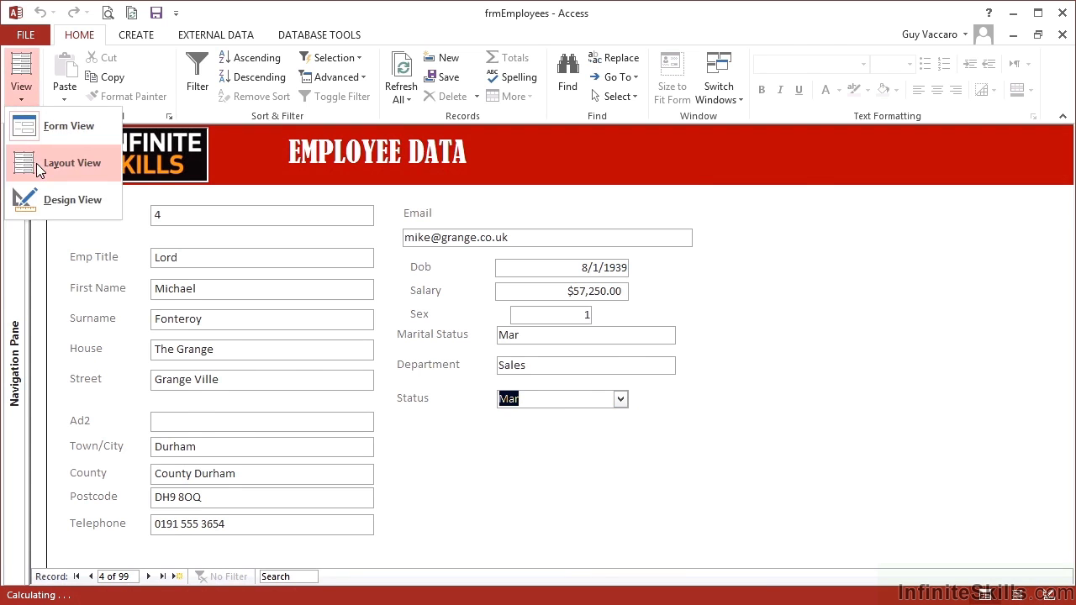
click(36, 163)
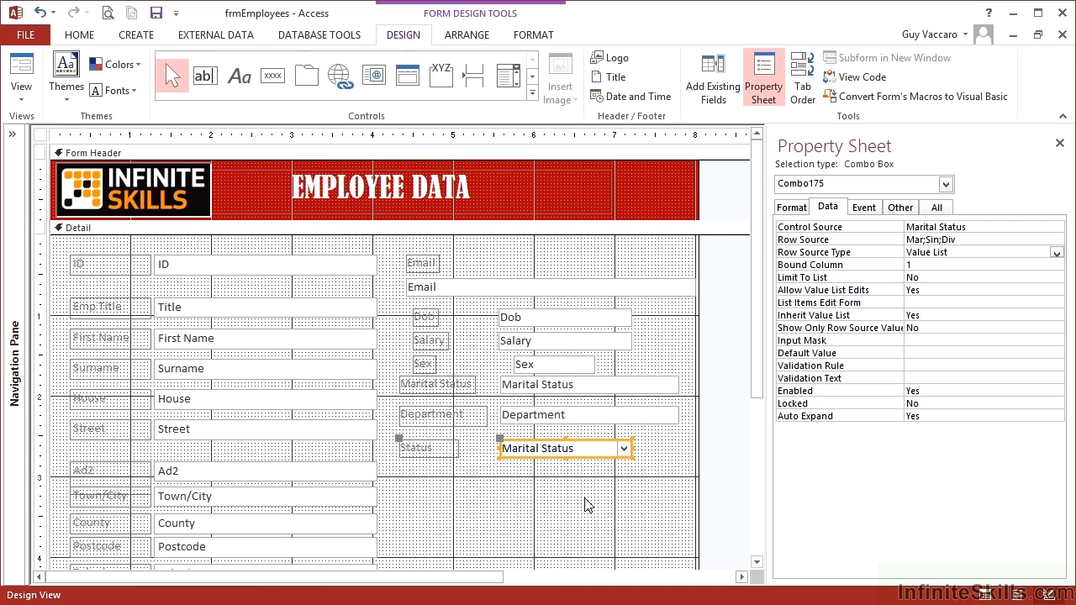
Place a new combo box below Status and label it Gender.
click(514, 80)
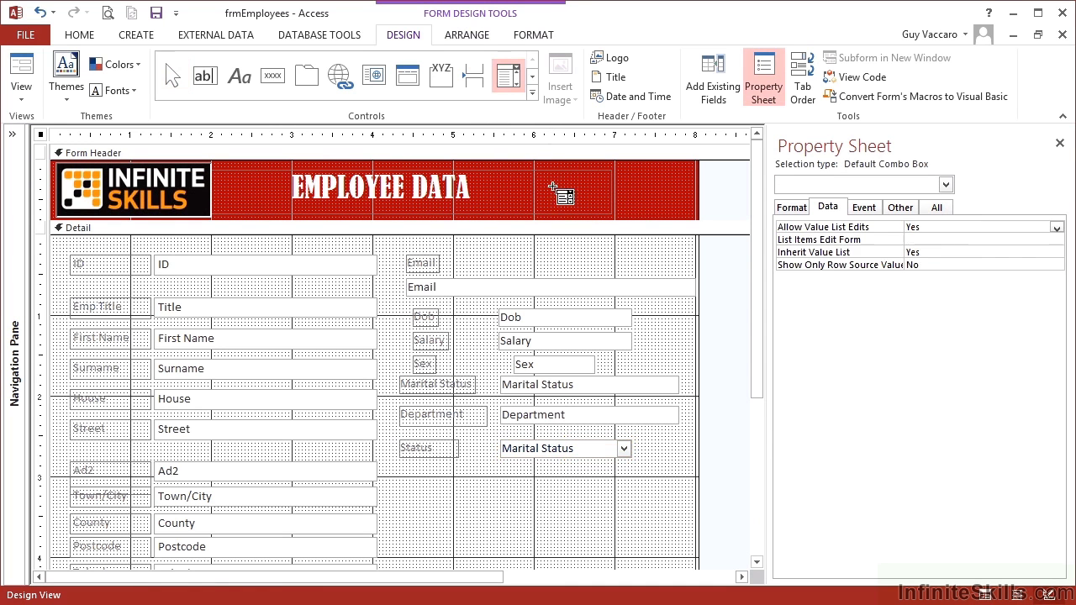
click(502, 473)
click(445, 487)
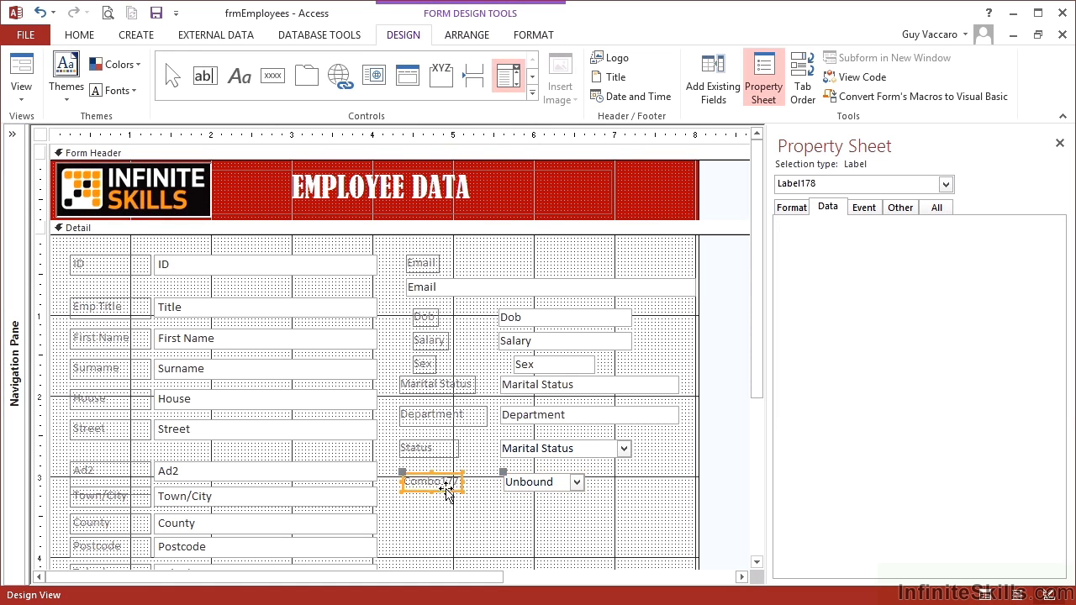
click(444, 486)
text(Gender)
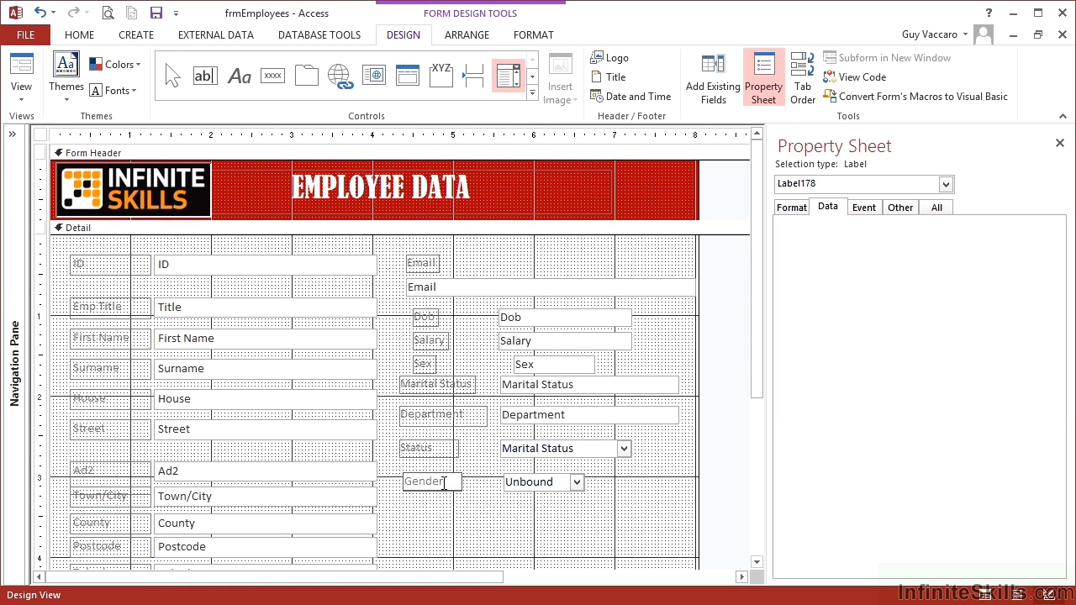
click(480, 487)
Widen the Gender combo box to match Status and bind it to the Sex field.
click(578, 489)
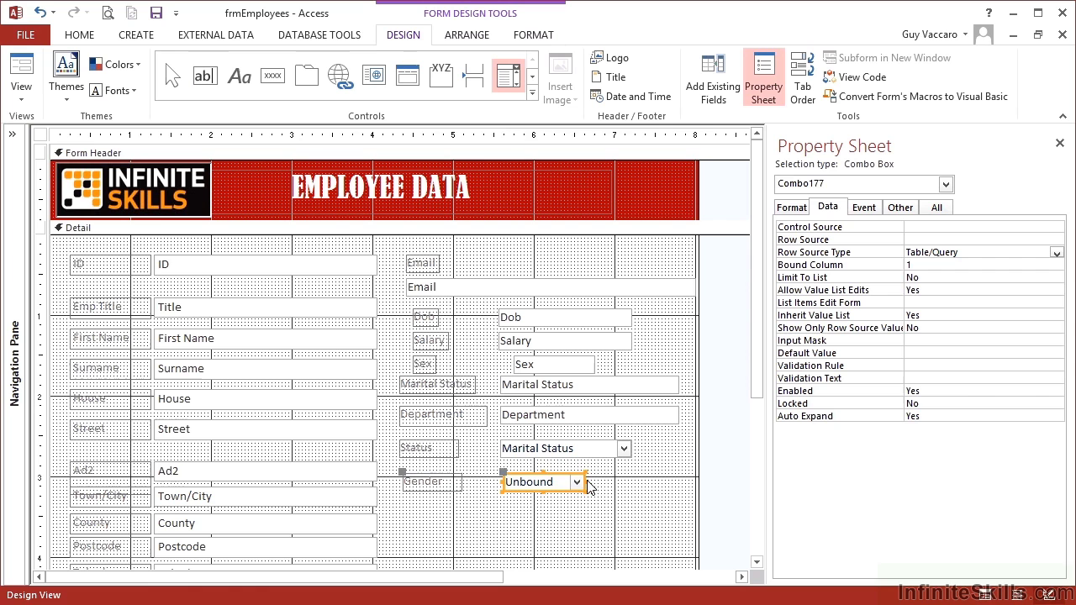
drag(588, 486, 632, 486)
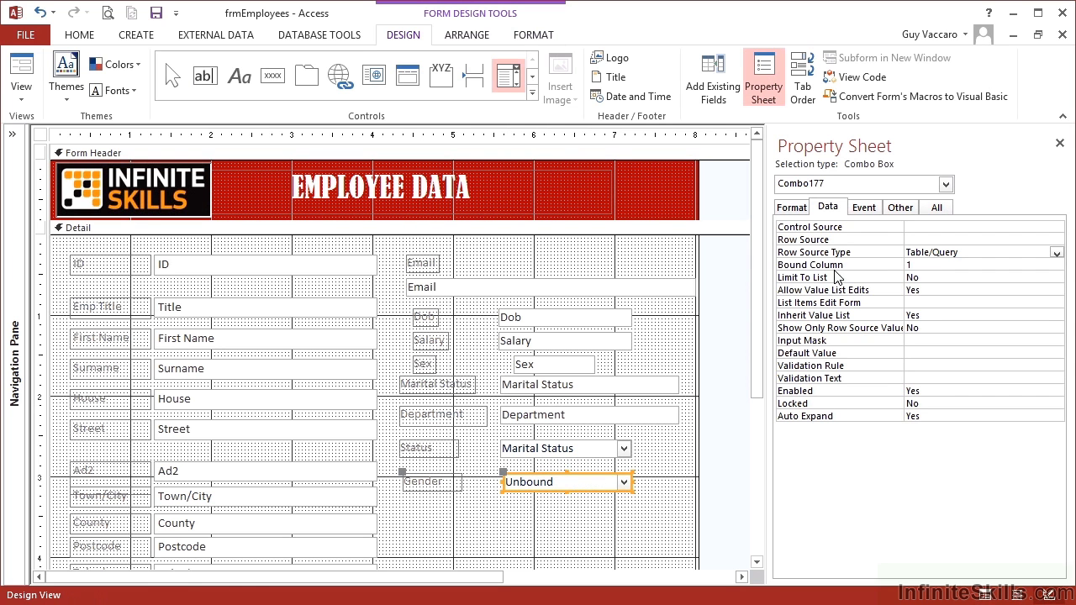
click(924, 227)
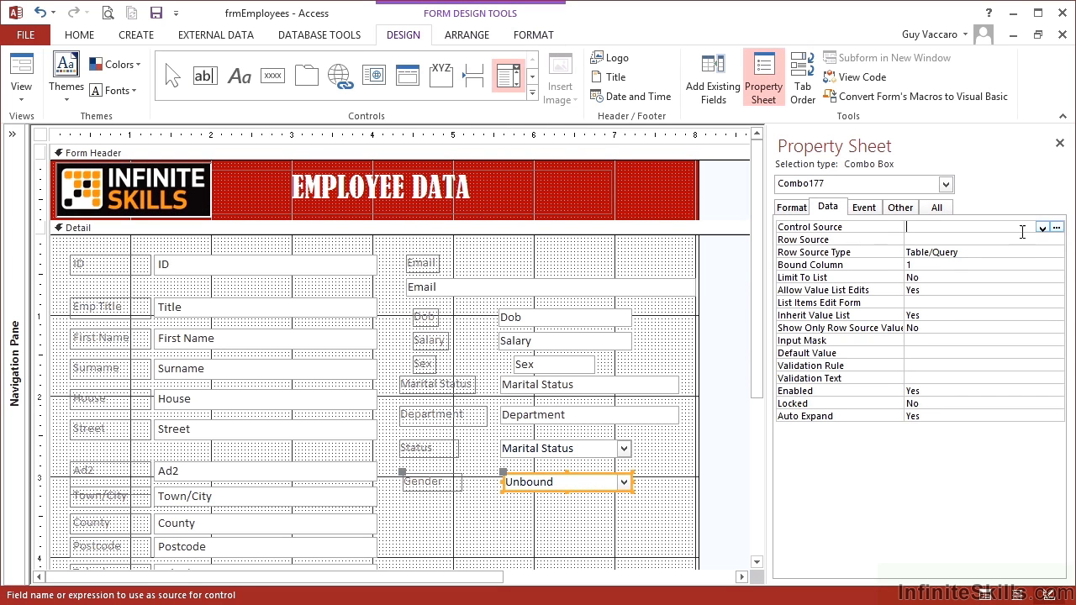
click(1042, 227)
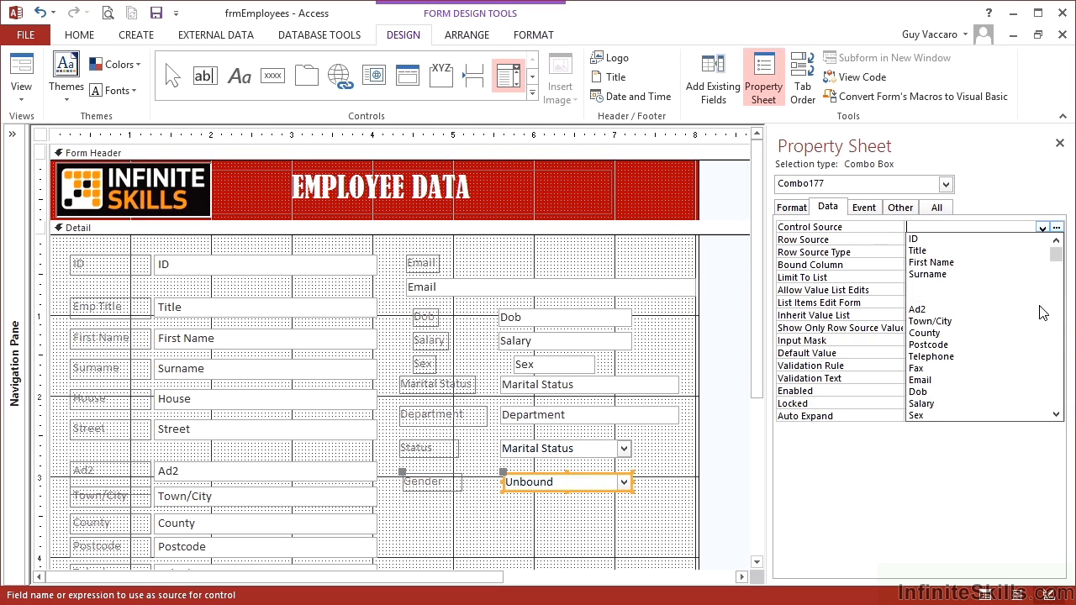
click(935, 413)
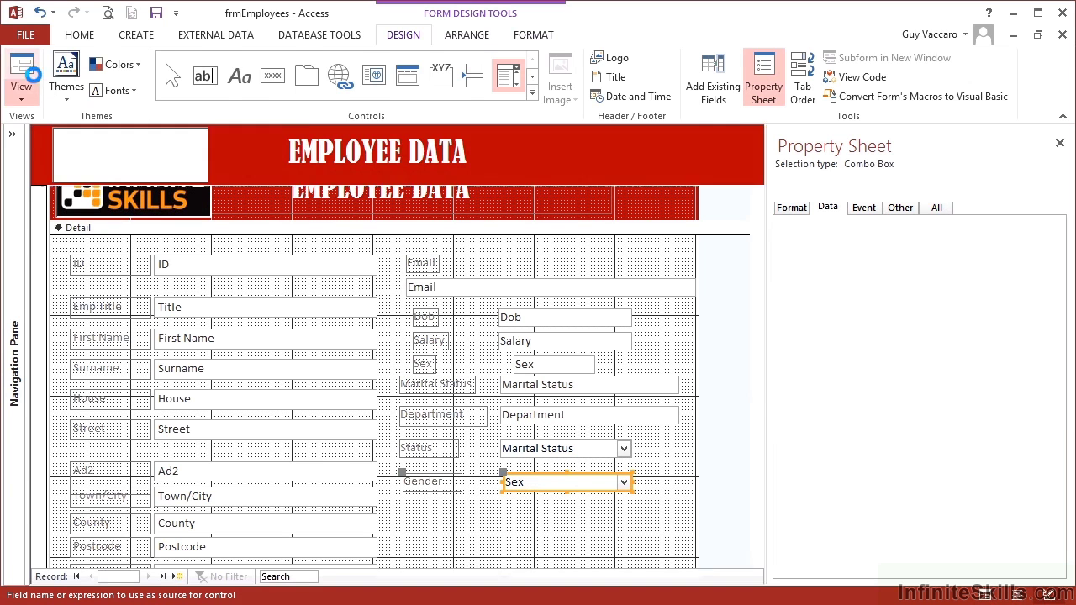
Step to record 5 to check the Gender list, then return to Design view.
click(148, 577)
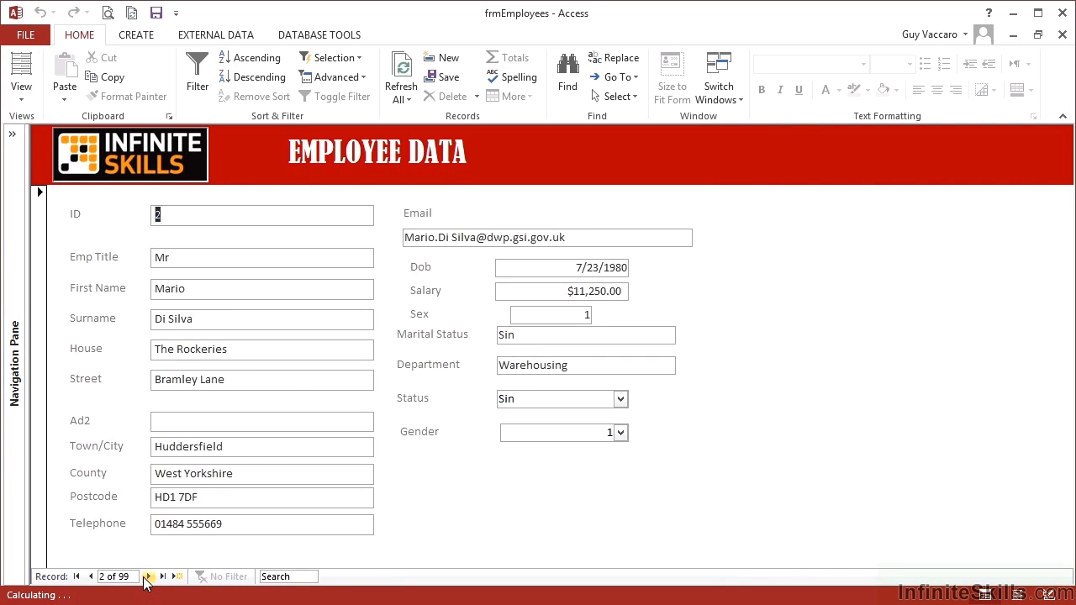
click(148, 576)
click(148, 576)
click(148, 577)
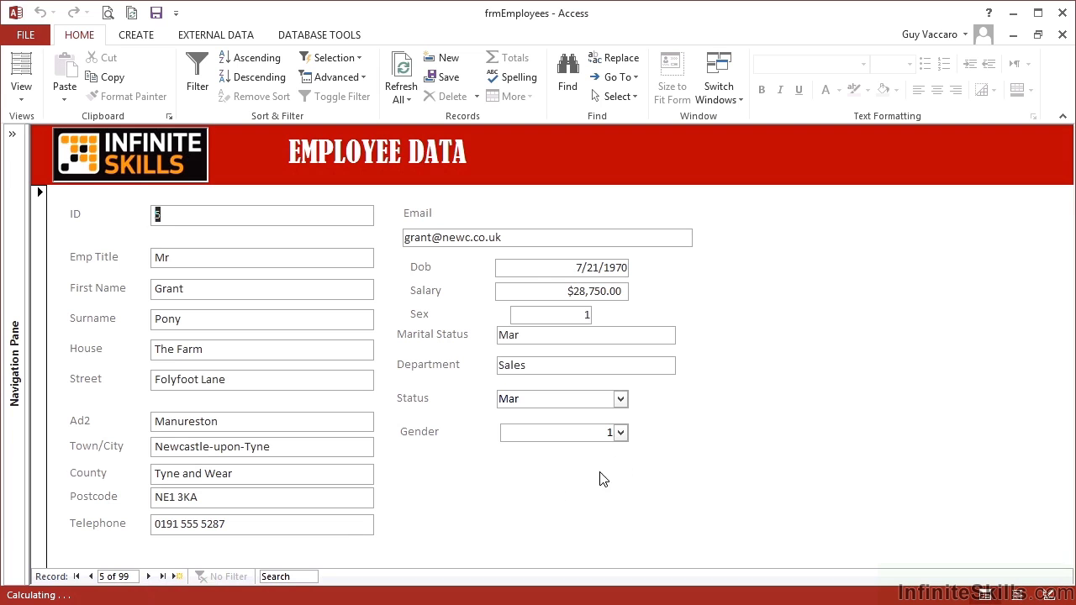
click(622, 433)
click(620, 433)
click(22, 84)
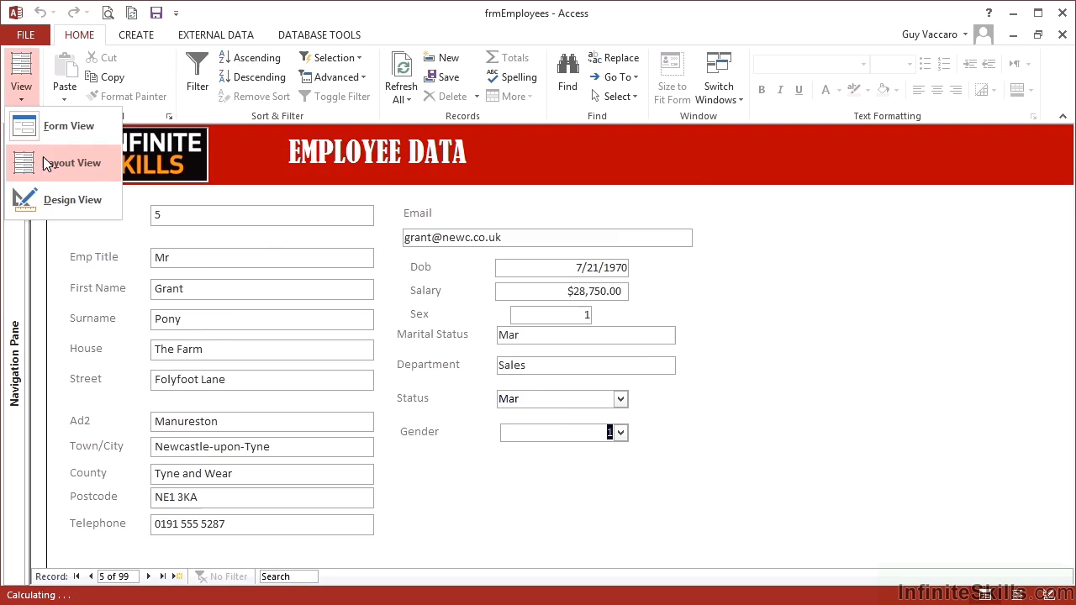
click(51, 199)
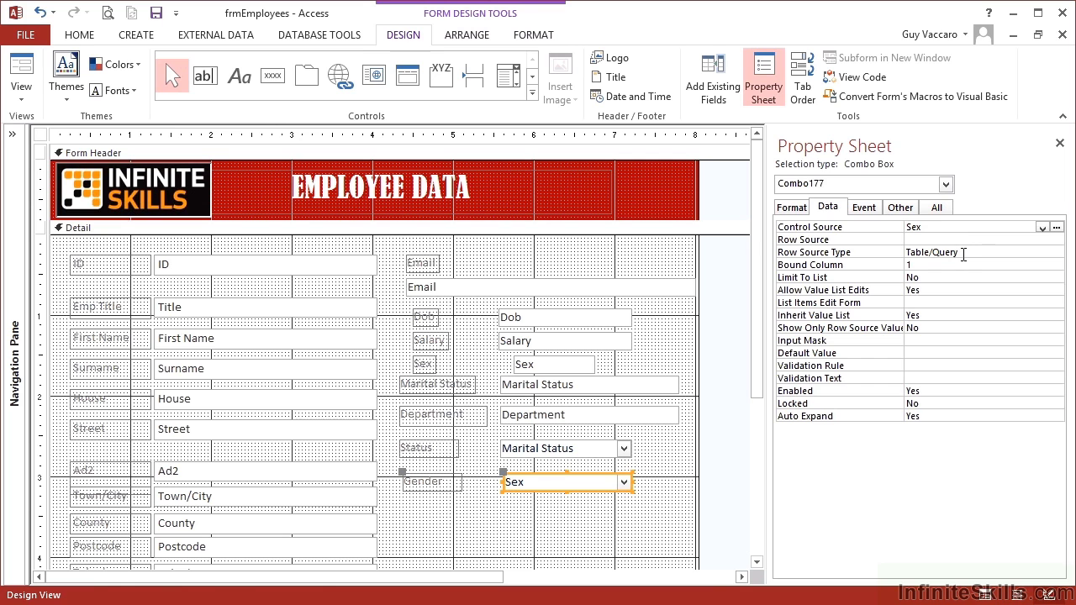
Set the Gender combo's Row Source to the tblGender table.
click(965, 240)
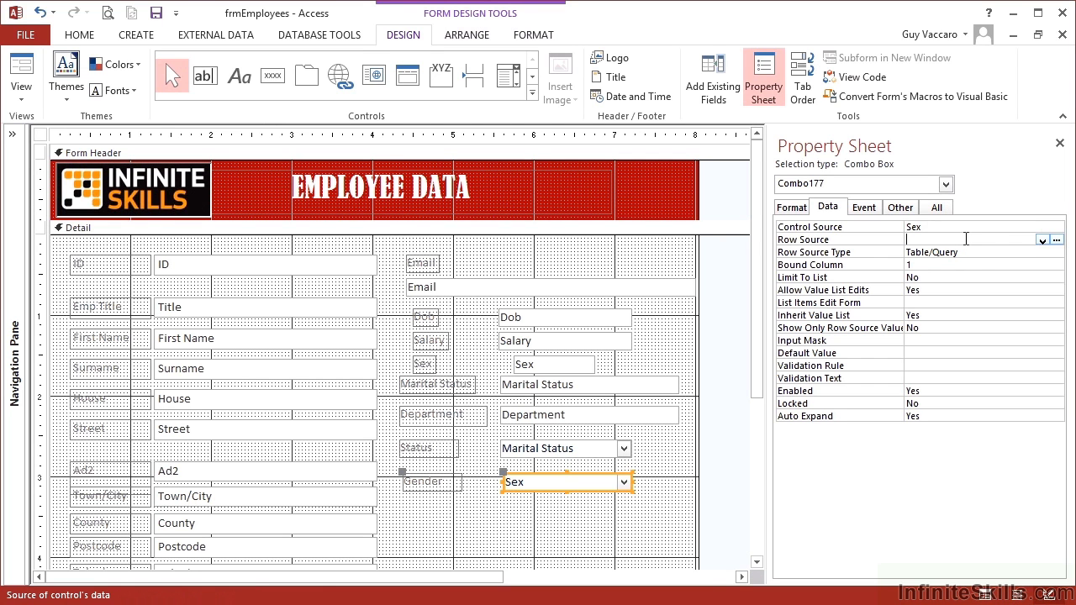
click(1043, 242)
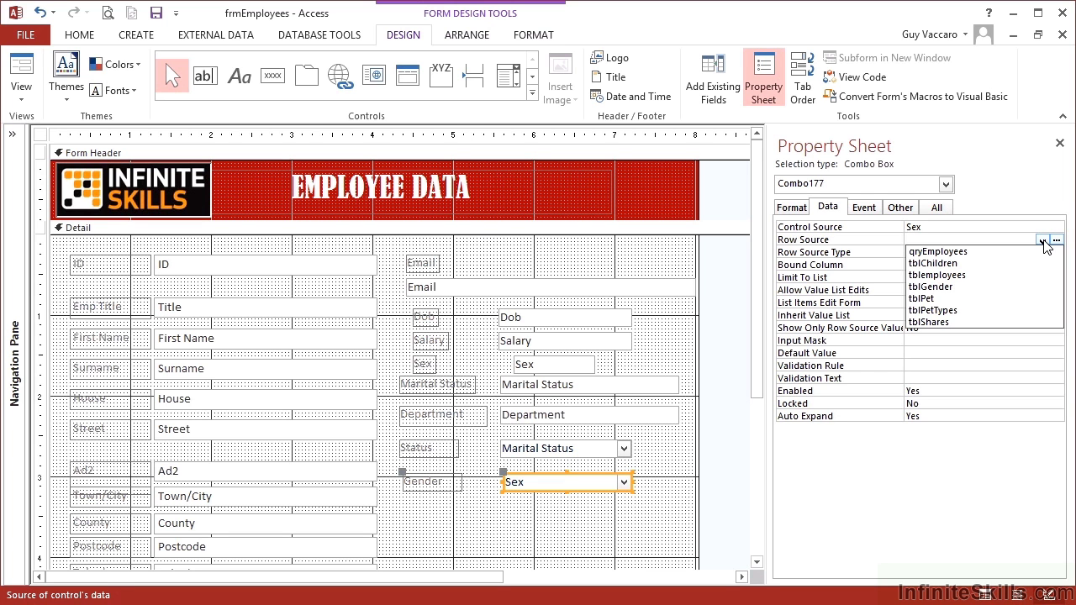
click(932, 286)
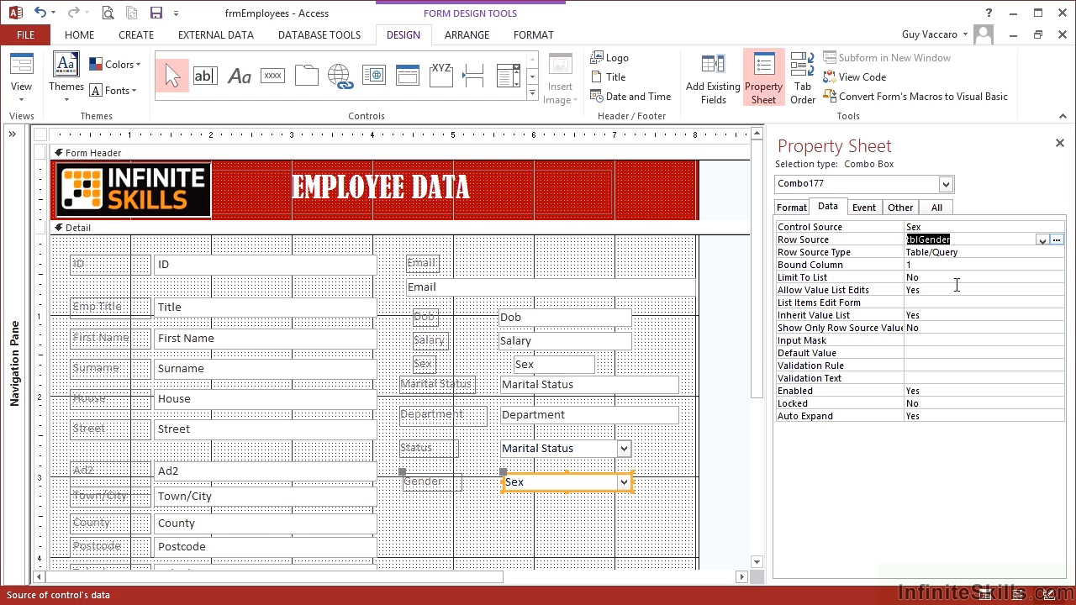
click(924, 267)
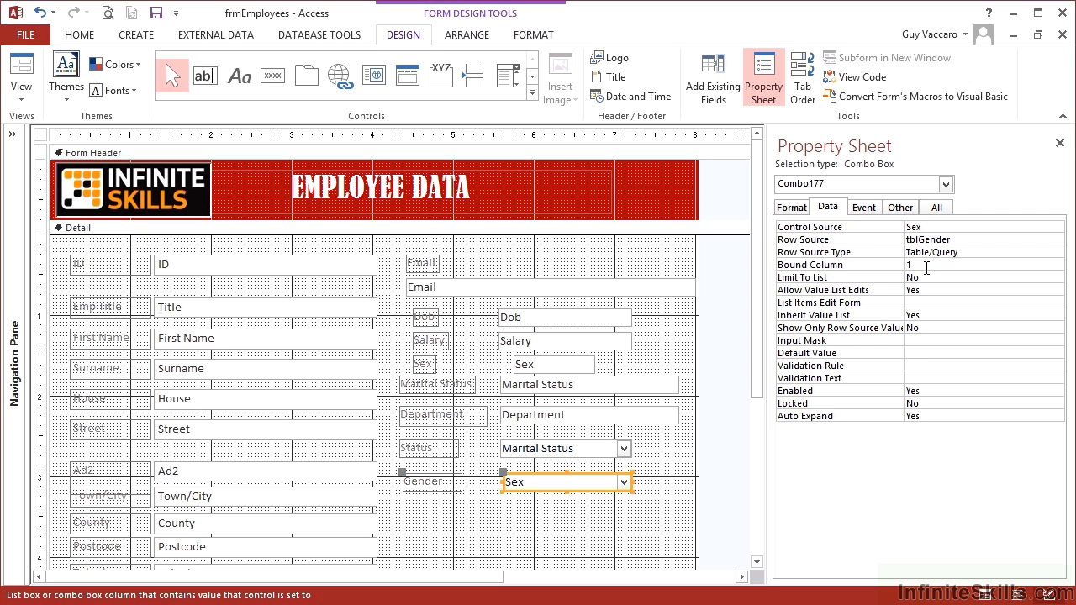
Set the Gender combo's Column Count to 2 and Column Widths to 0";1".
click(792, 210)
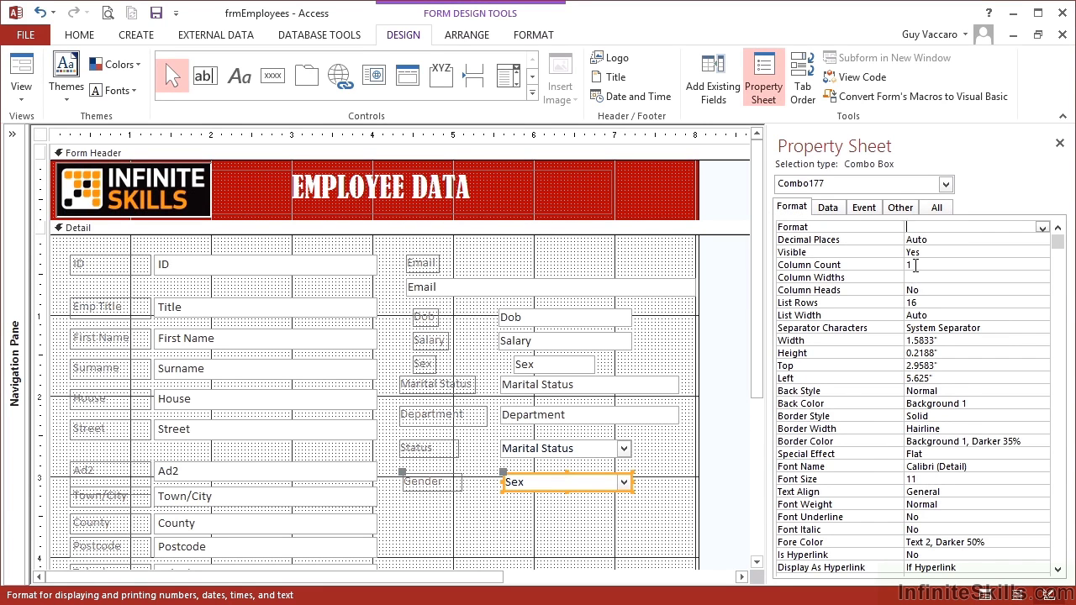
double_click(911, 265)
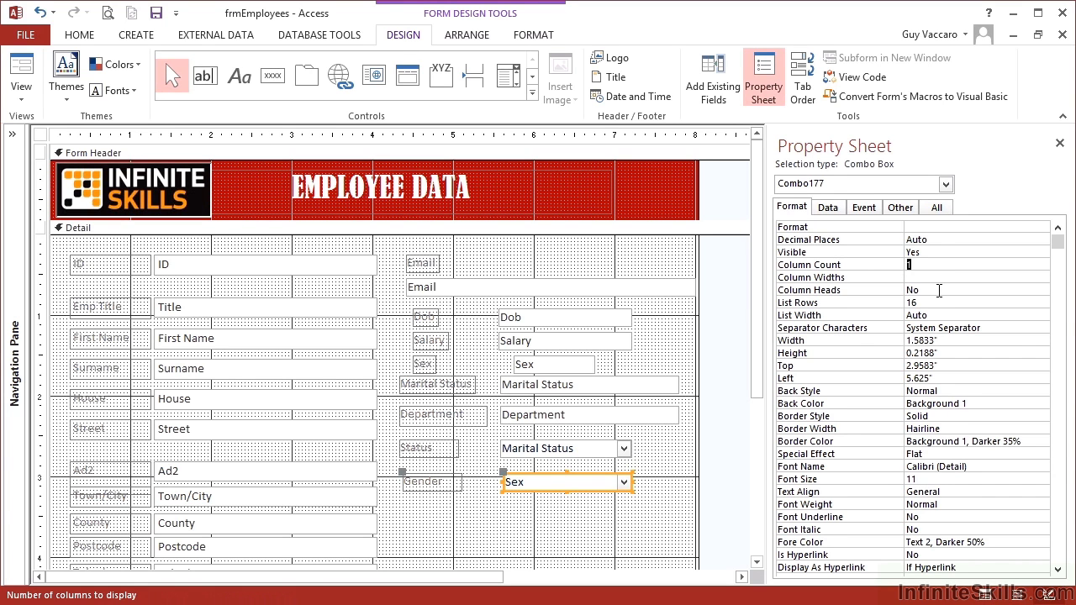
text(2)
click(922, 278)
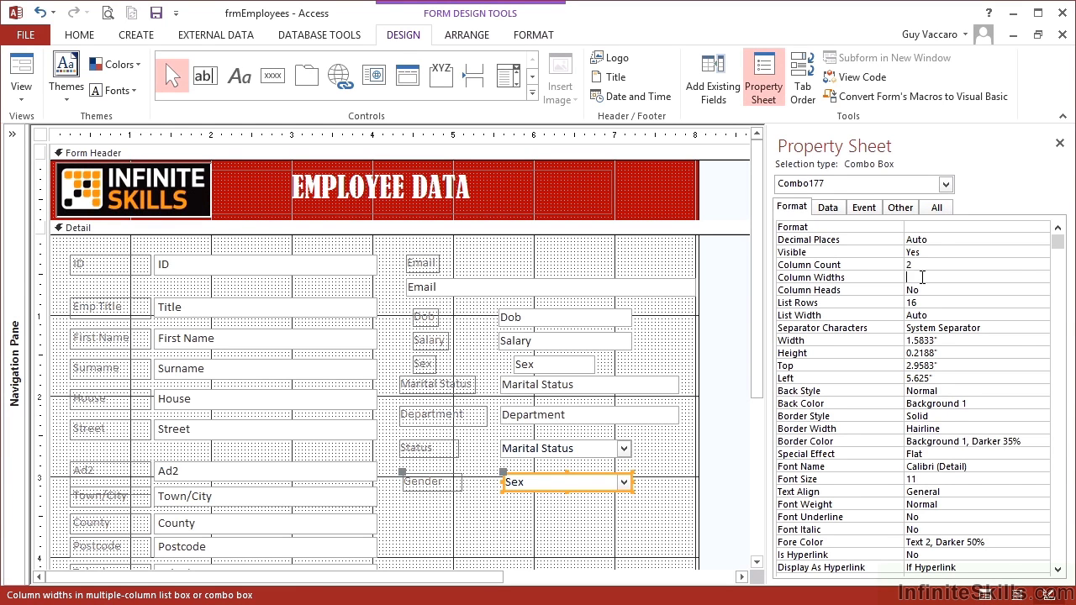
text(0";1)
key(Return)
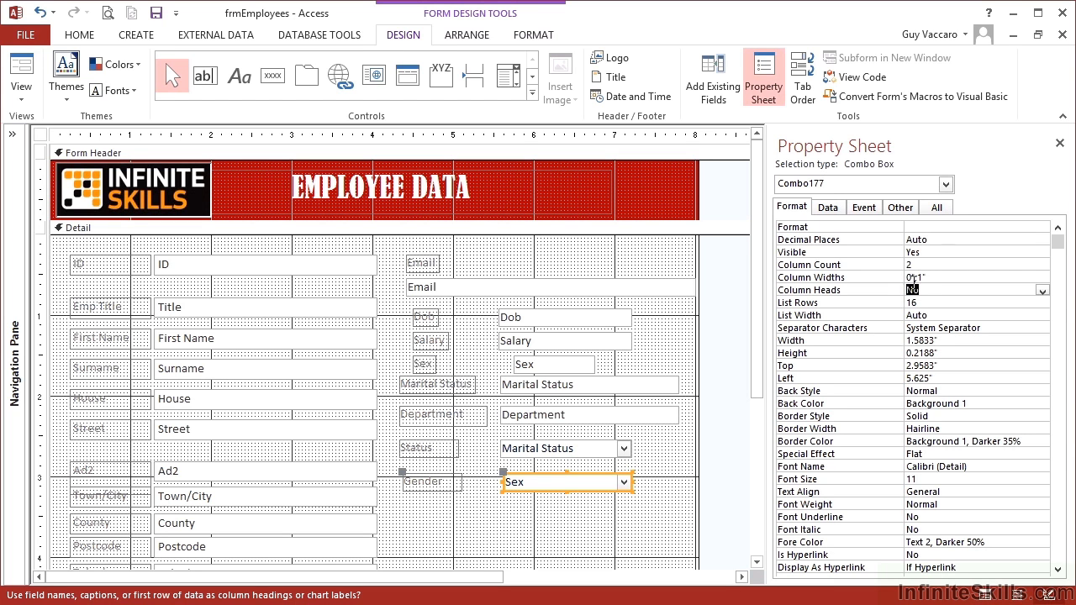
click(932, 276)
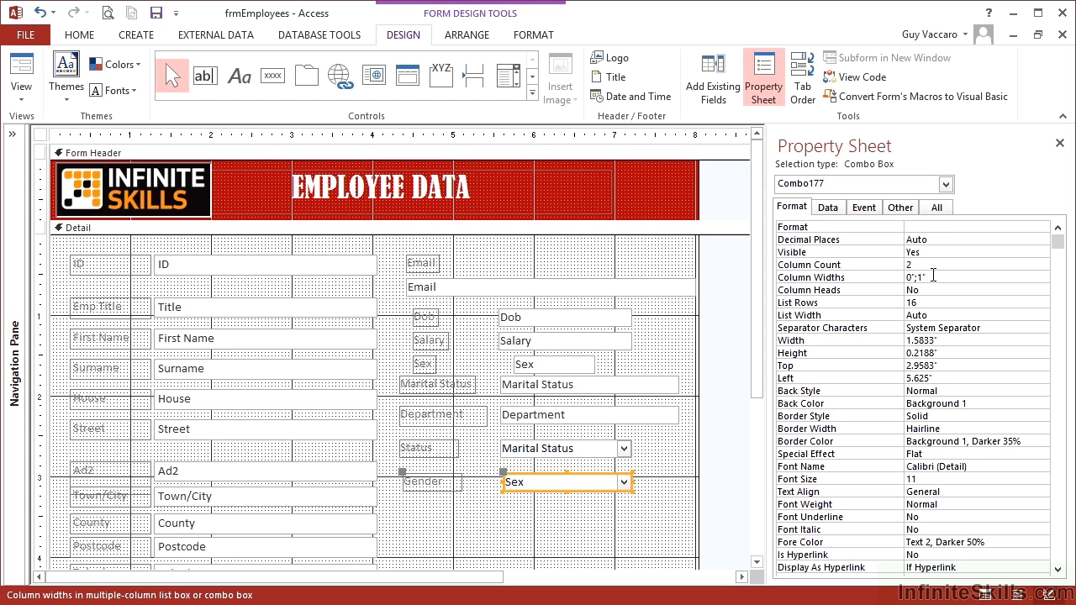
In Form view, switch Gender to Female and back to Male, watching Sex update.
click(21, 69)
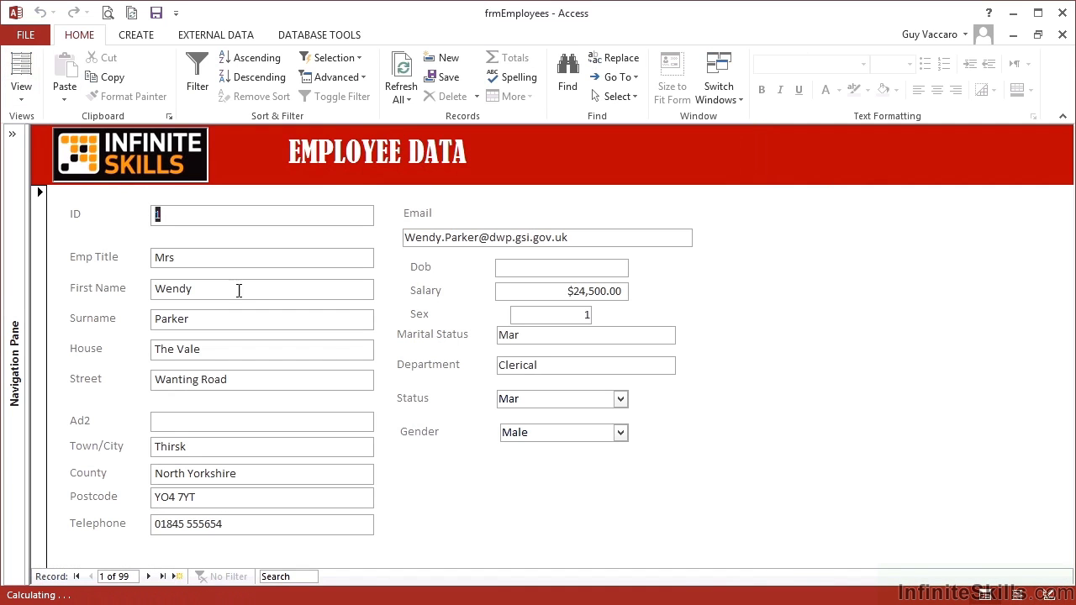
click(621, 432)
click(583, 466)
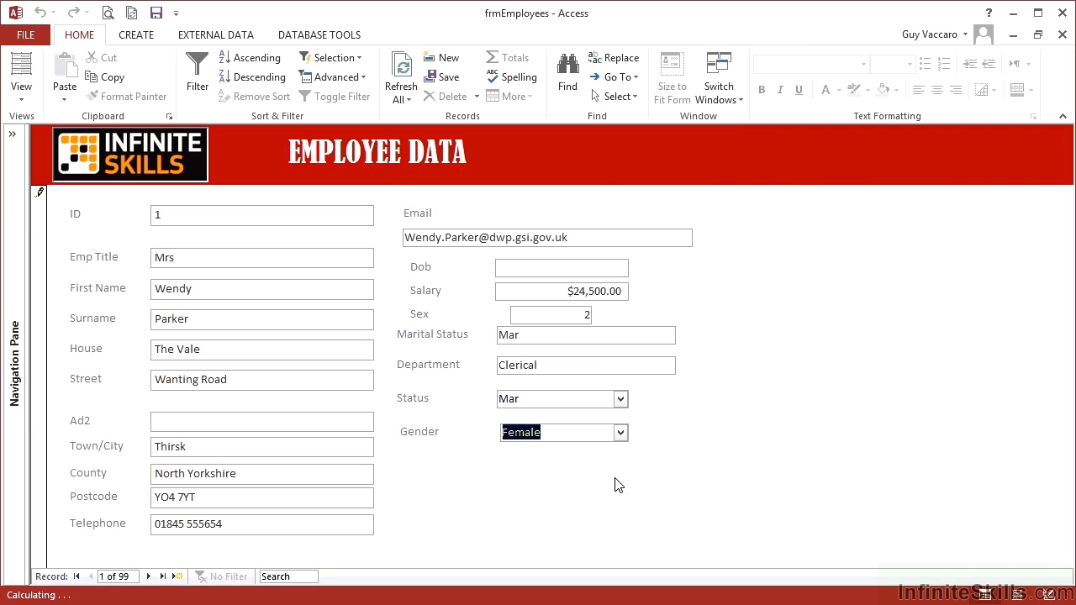
click(621, 431)
click(610, 447)
Repeat the Female/Male Gender test, leaving record 1 as Male, then return to Design view.
click(619, 434)
click(617, 465)
click(619, 434)
click(613, 449)
click(21, 94)
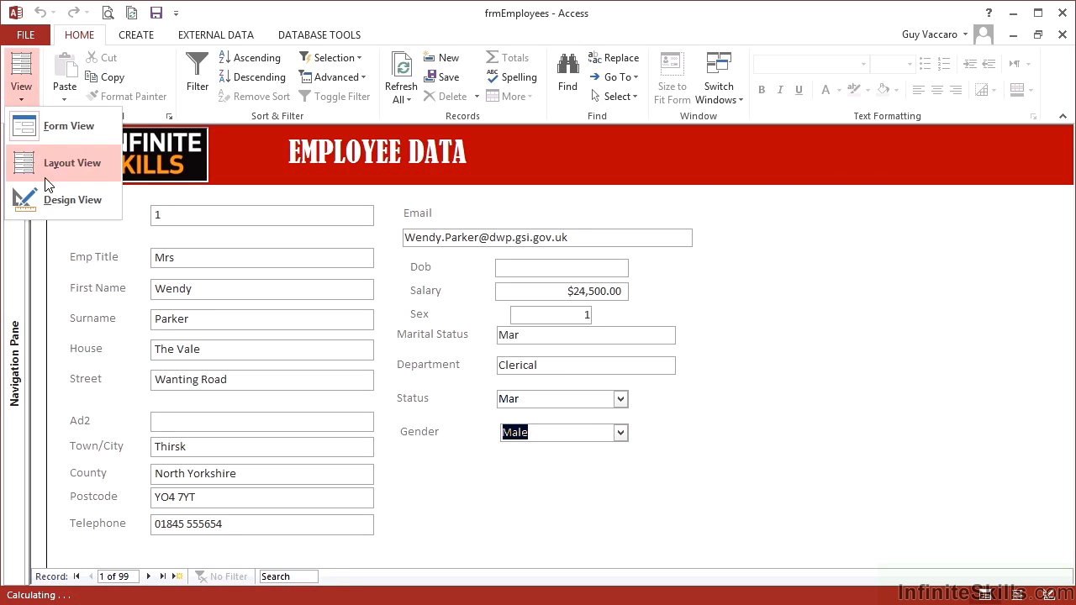
click(46, 198)
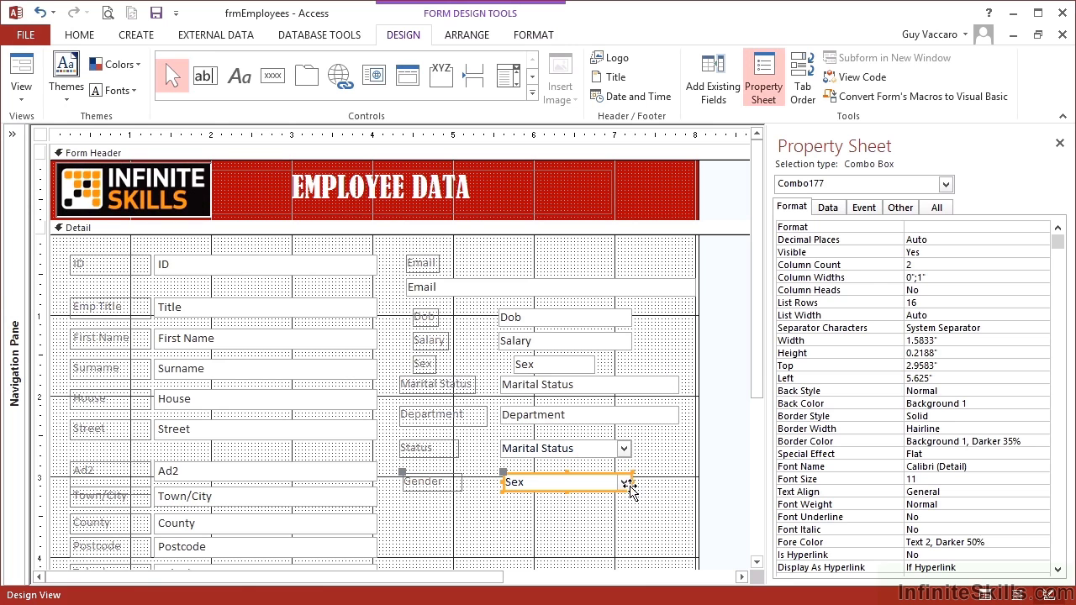
click(828, 209)
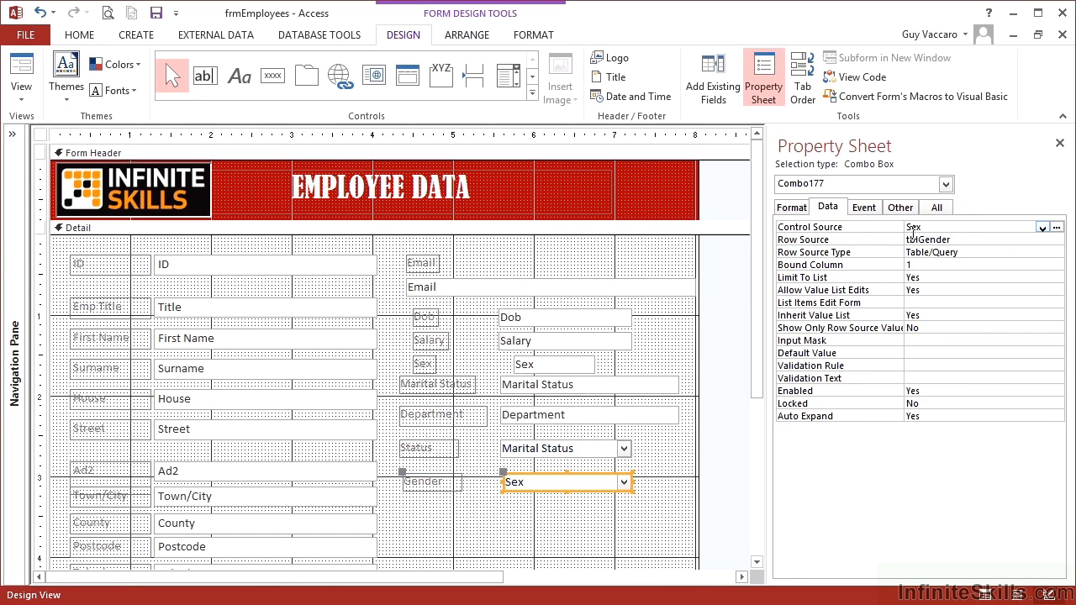
click(788, 208)
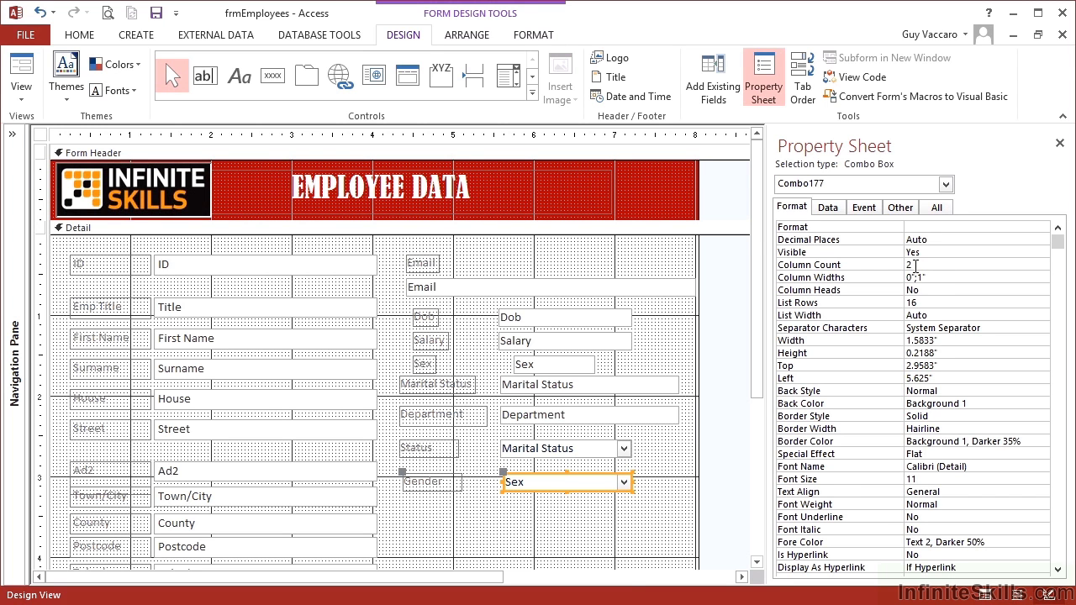
click(917, 278)
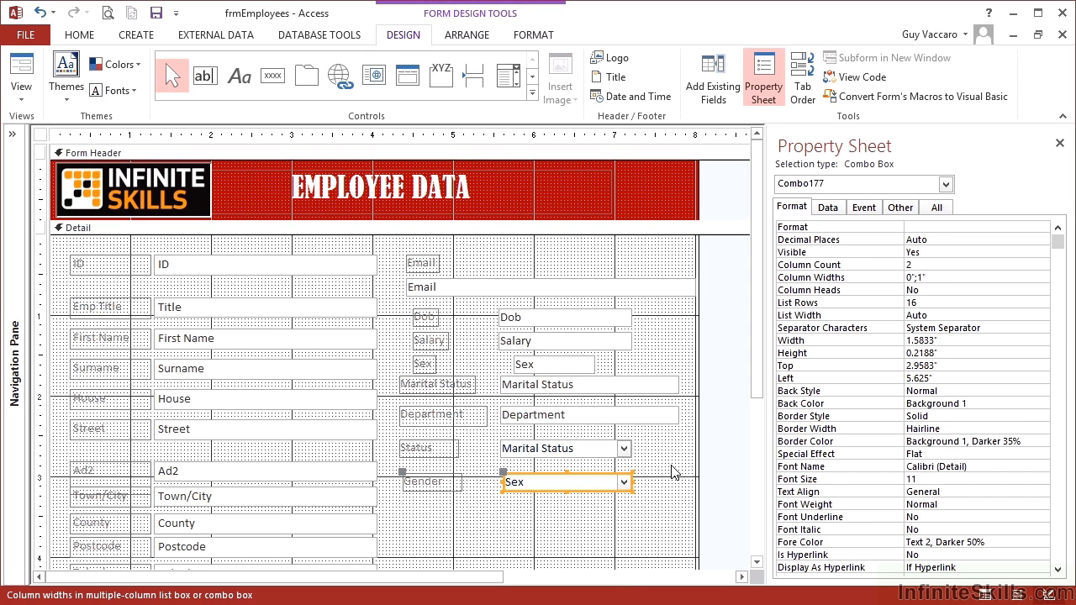
Place a combo box below Gender, caption its label 'Department' and widen it to 1.625 inches.
click(507, 80)
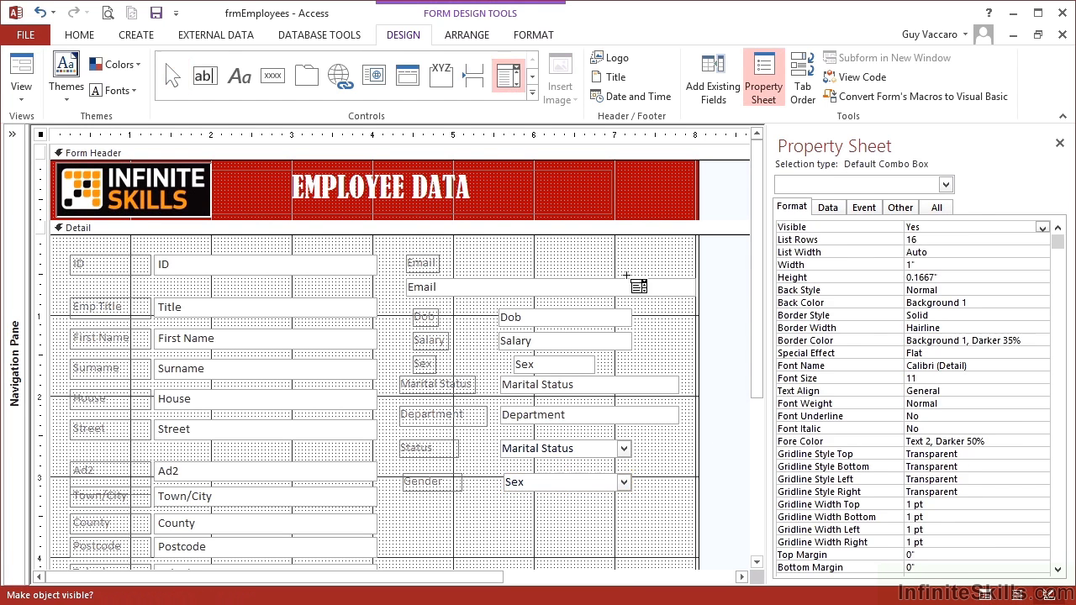
click(502, 508)
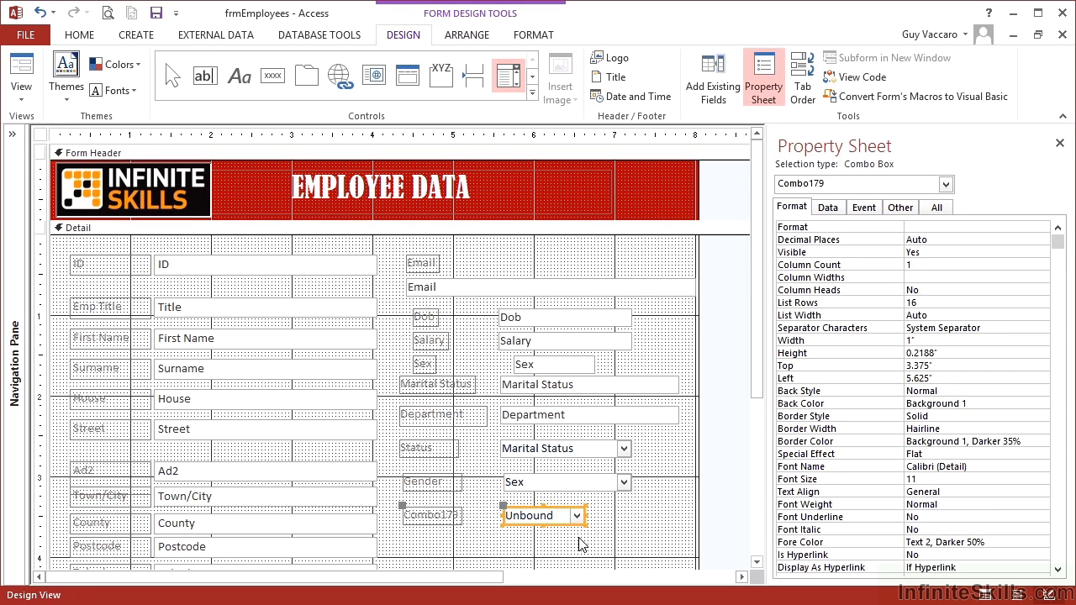
click(452, 517)
double_click(452, 517)
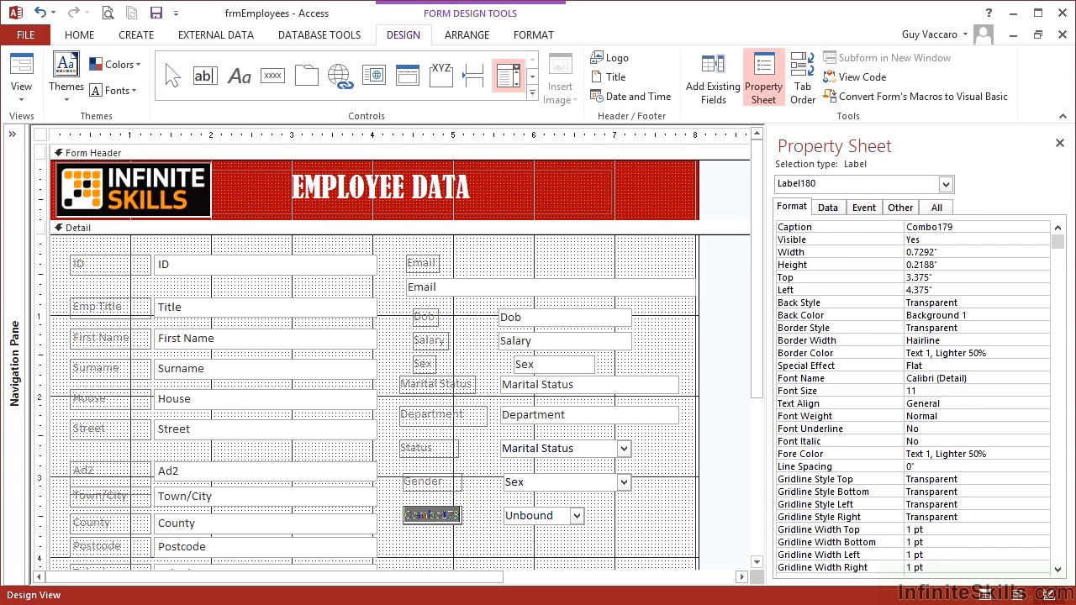
text(Department)
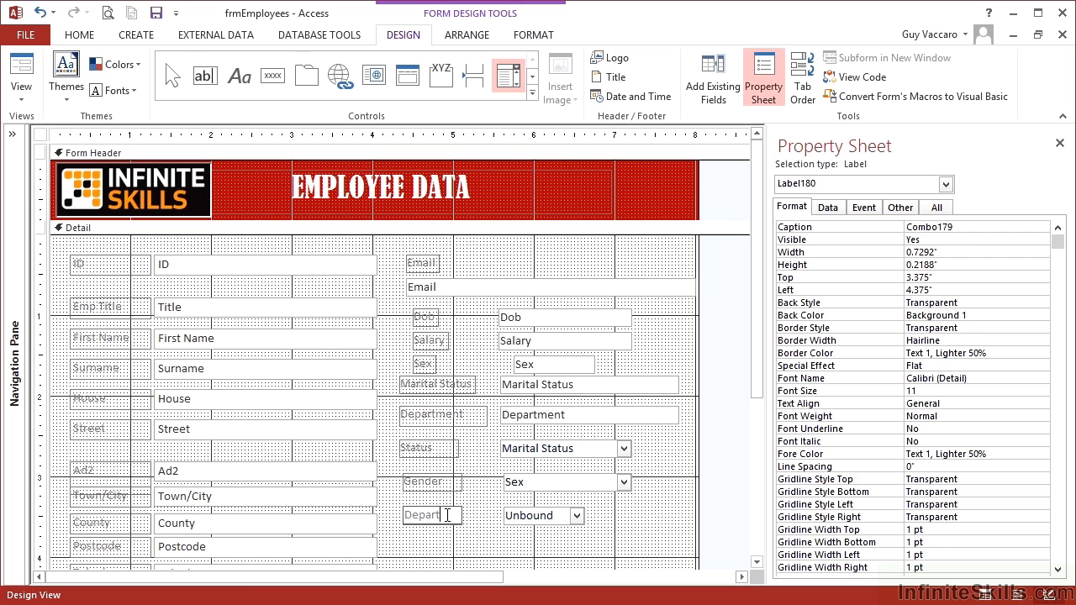
click(538, 515)
drag(584, 513, 635, 514)
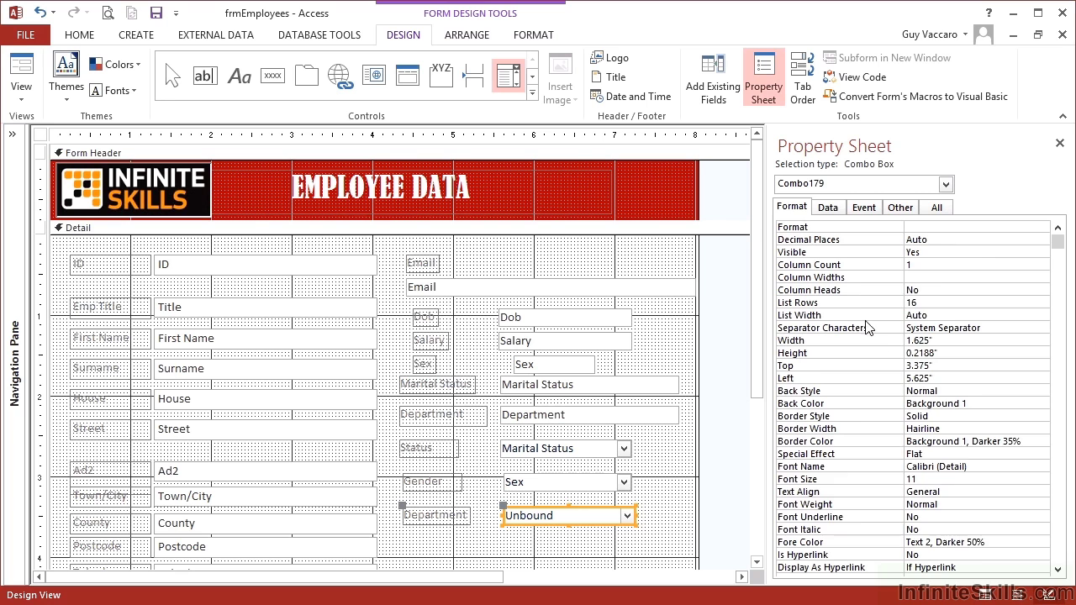
Set the new combo's Control Source to the Department field.
click(828, 207)
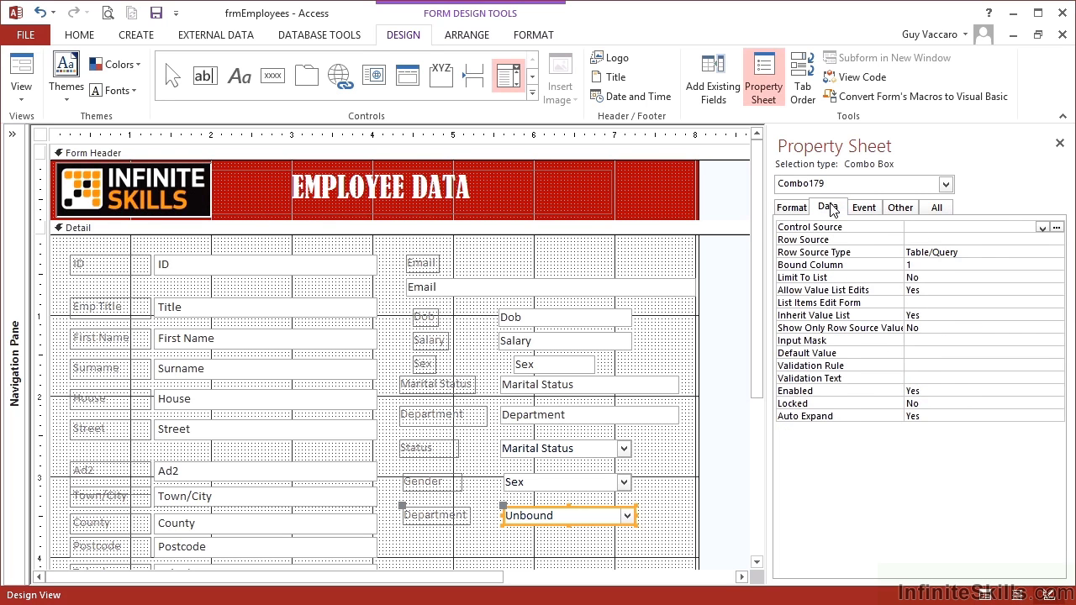
click(1041, 227)
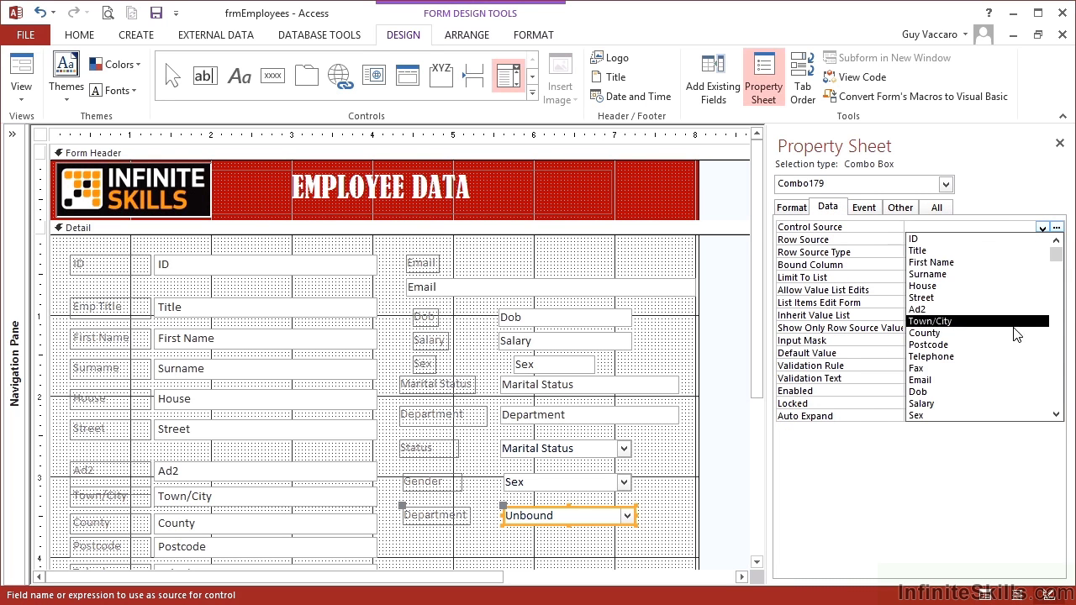
scroll(983, 336, down, 2)
click(924, 403)
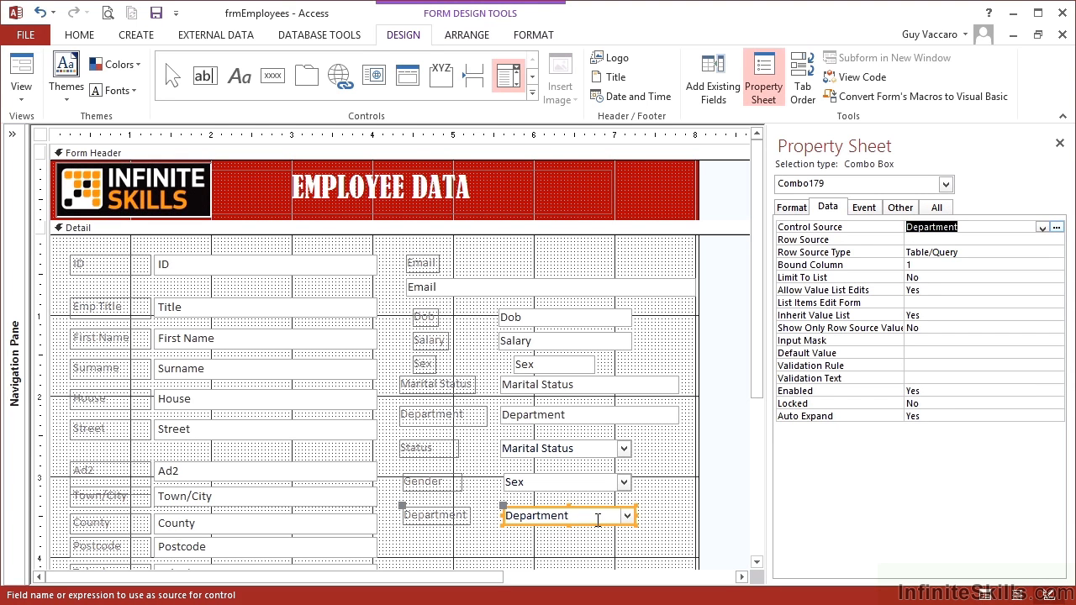
Set its Row Source to 'SELECT DISTINCT department FROM tblemployees' via the Shift+F2 zoom box.
click(976, 240)
click(1042, 242)
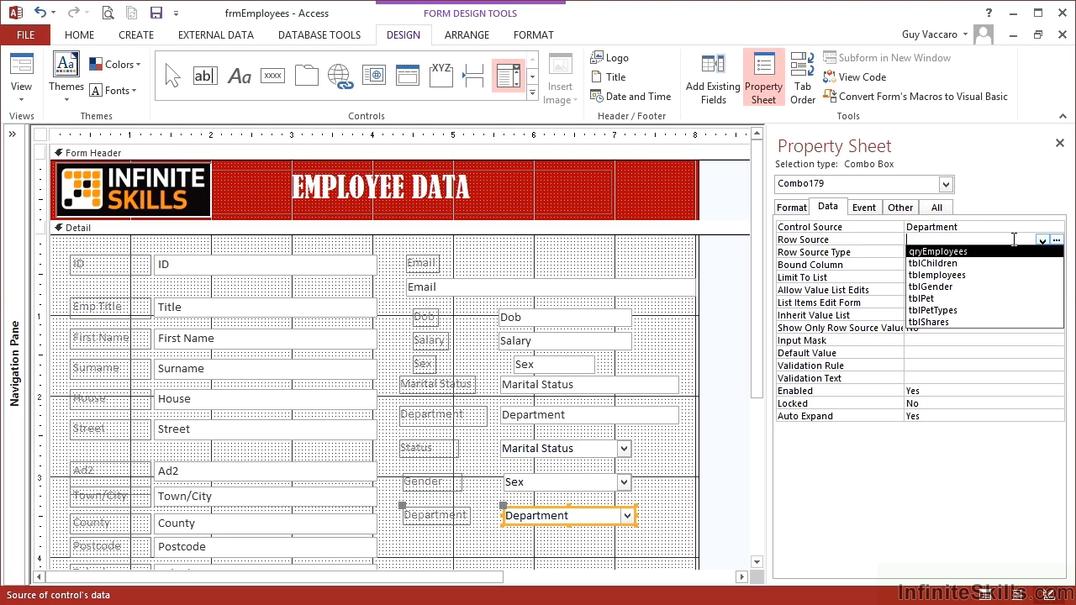
click(1013, 250)
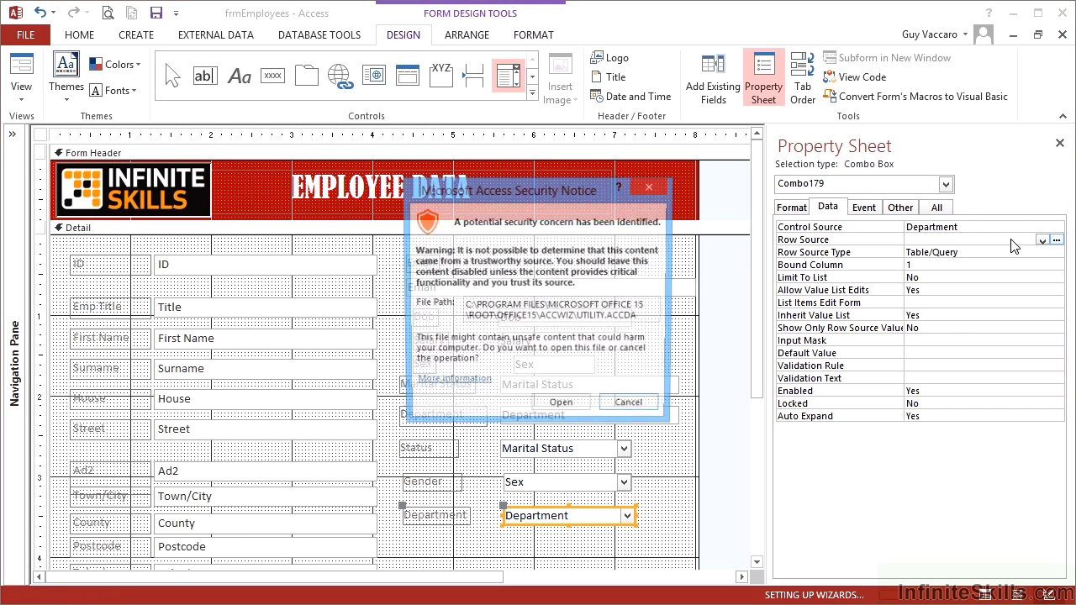
click(560, 408)
key(shift+F2)
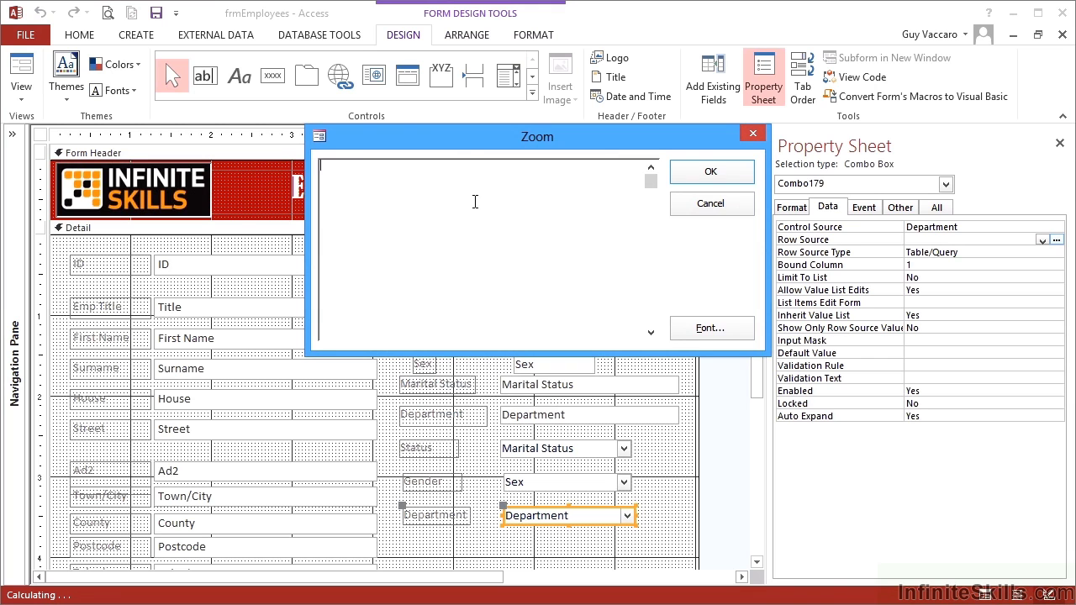
text(SELECT DISTINCT department FROM )
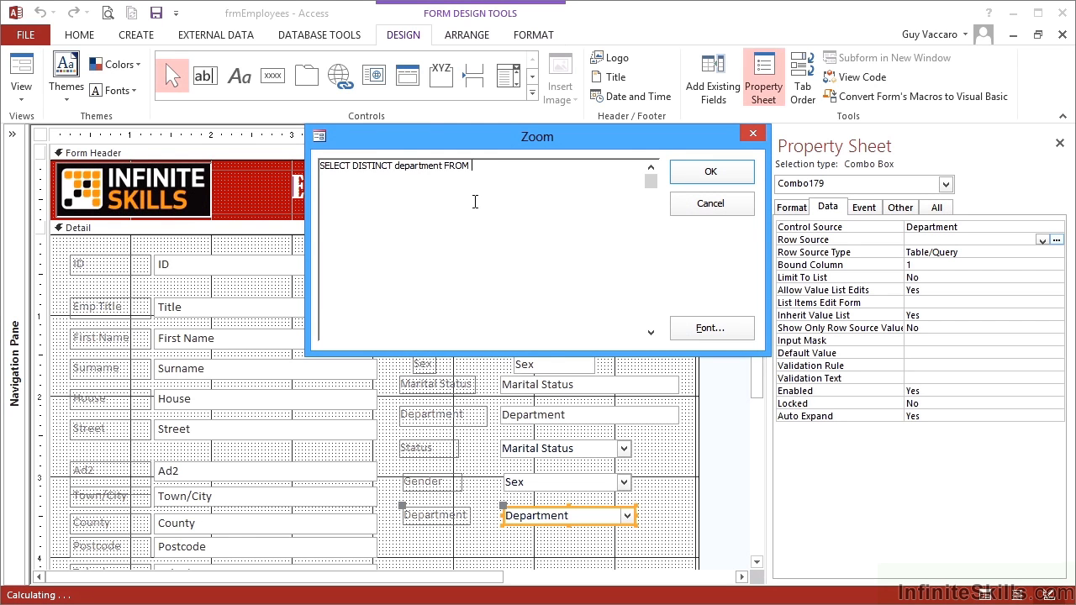
text(tblemployees)
click(708, 172)
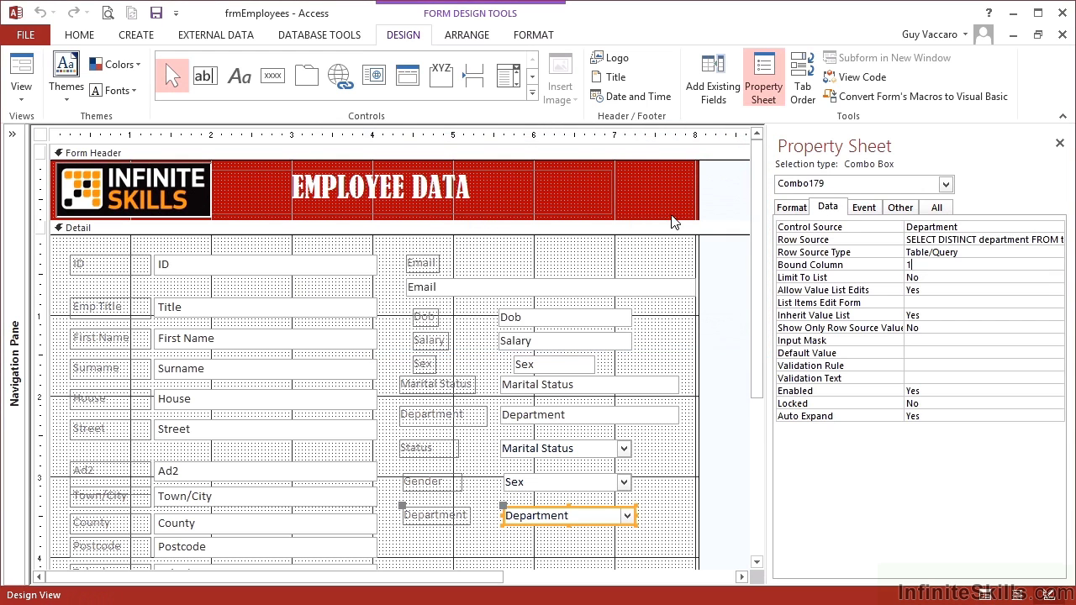
In Form view, try Finance, then set record 1's Department to Sales from the combo list.
click(21, 71)
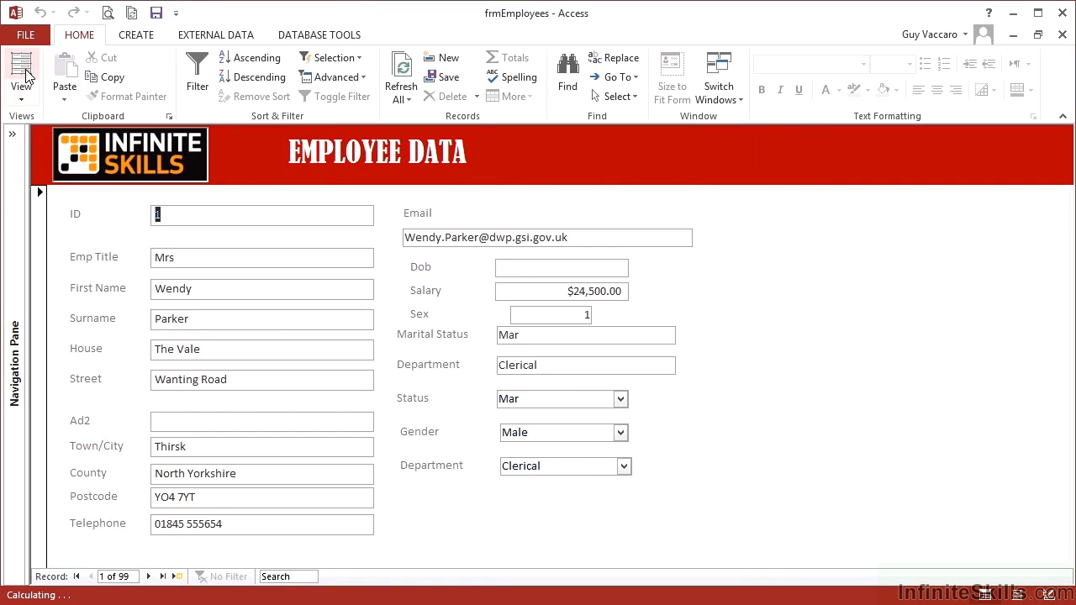
click(623, 467)
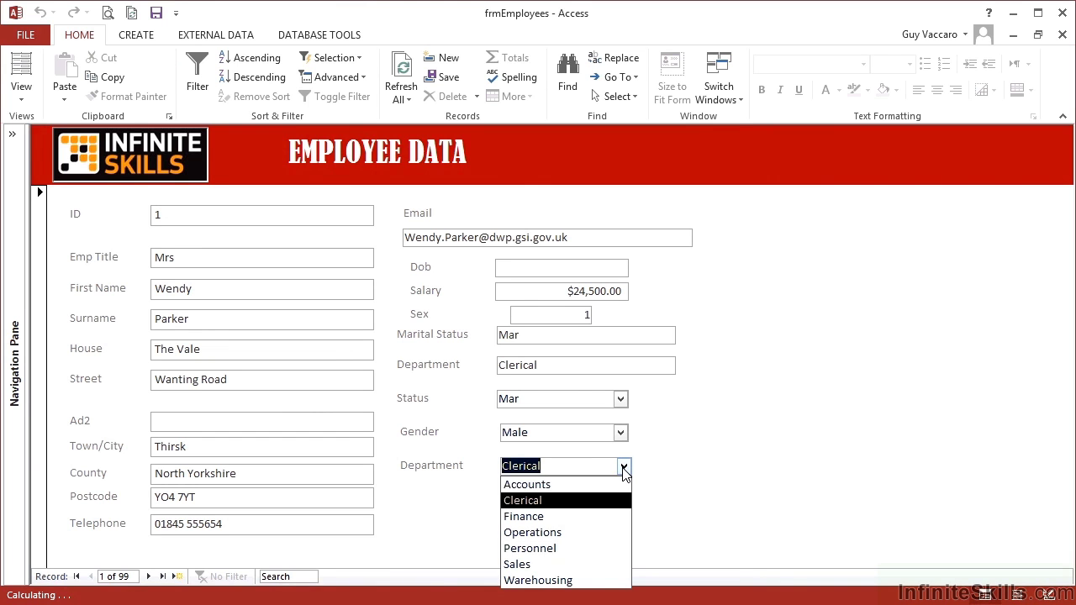
click(591, 516)
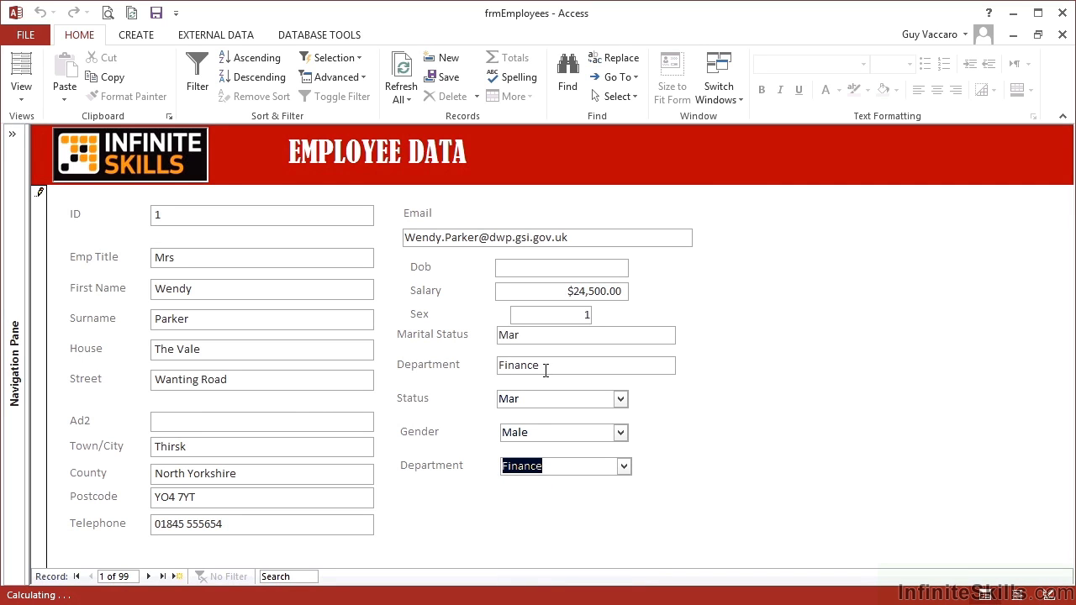
click(625, 468)
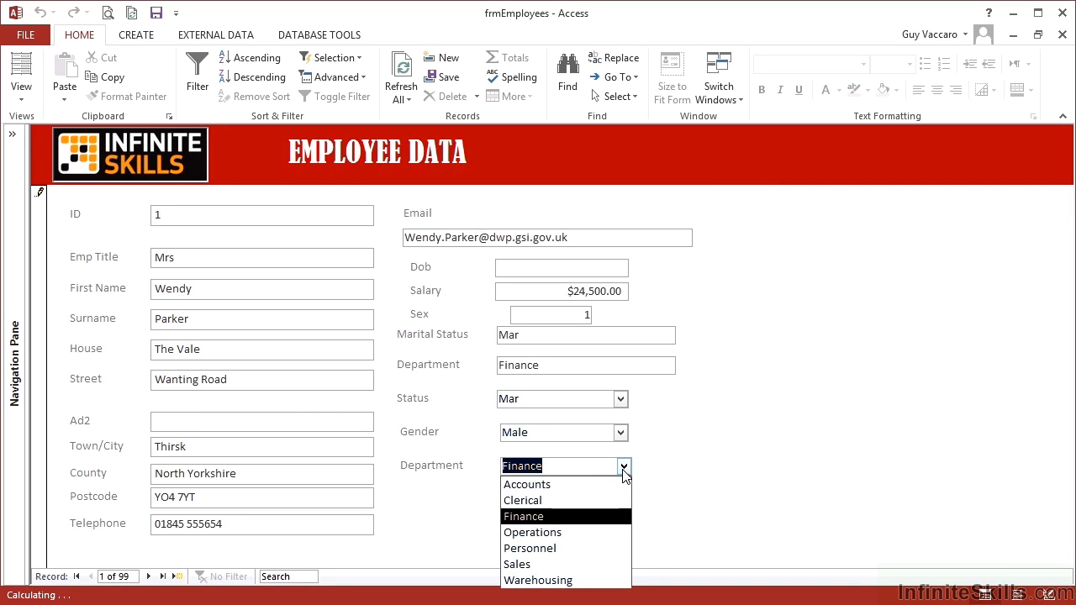
click(623, 468)
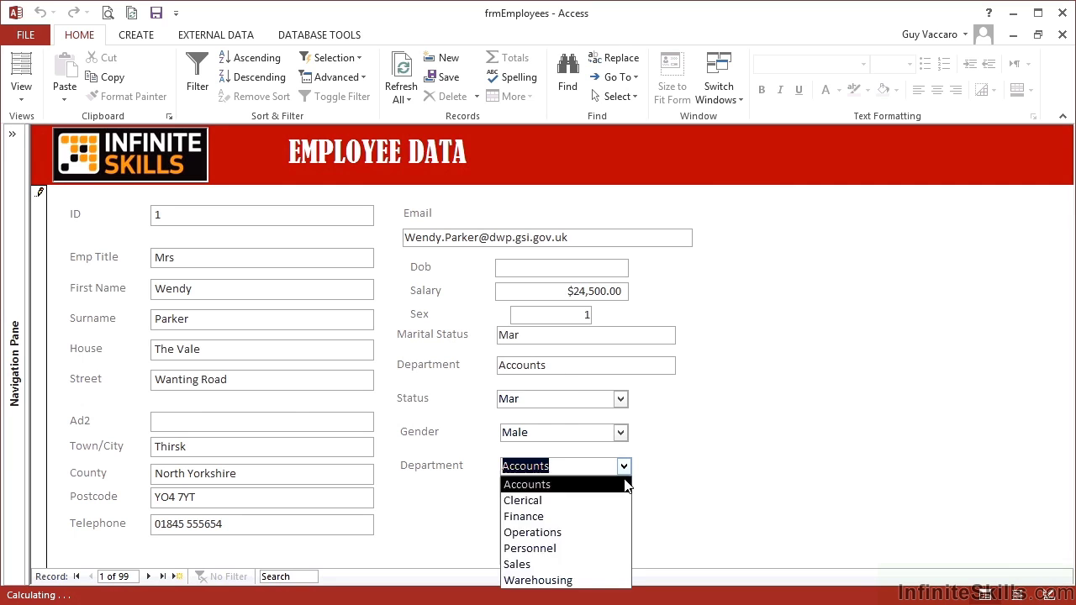
click(575, 563)
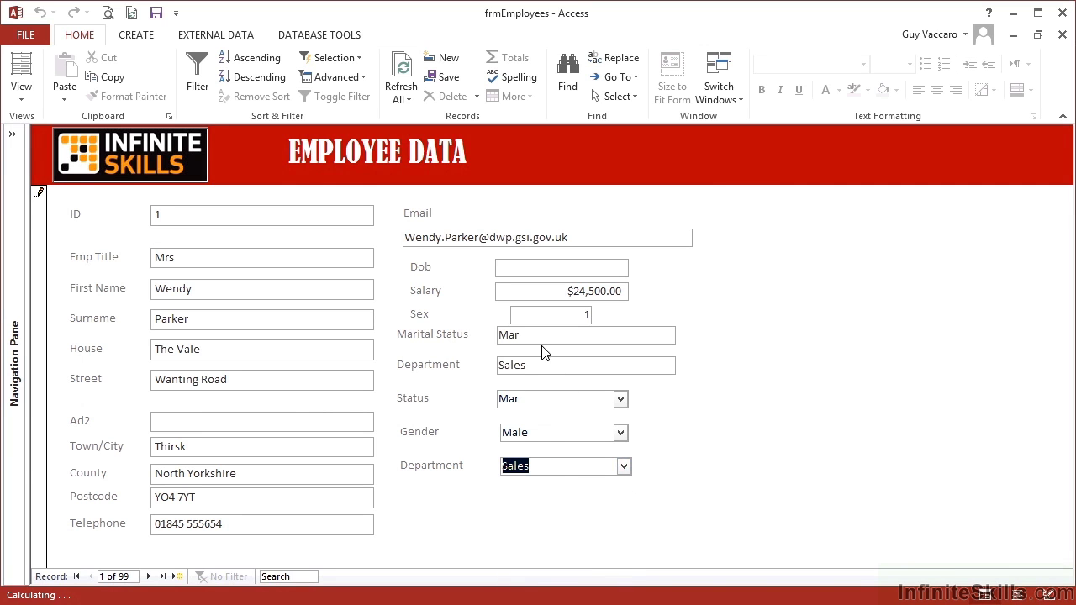
click(625, 467)
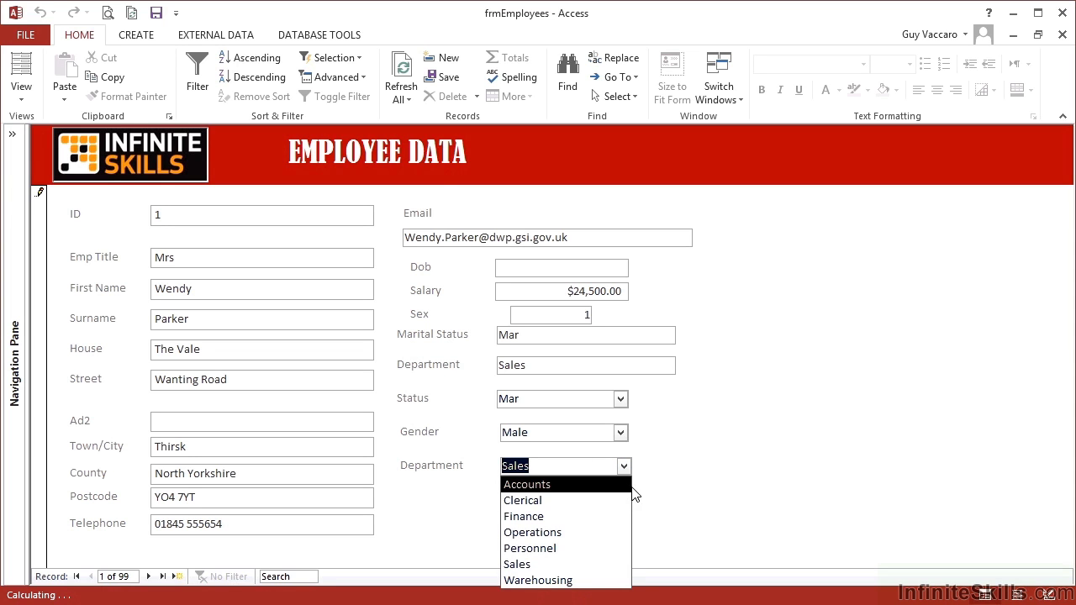
click(647, 484)
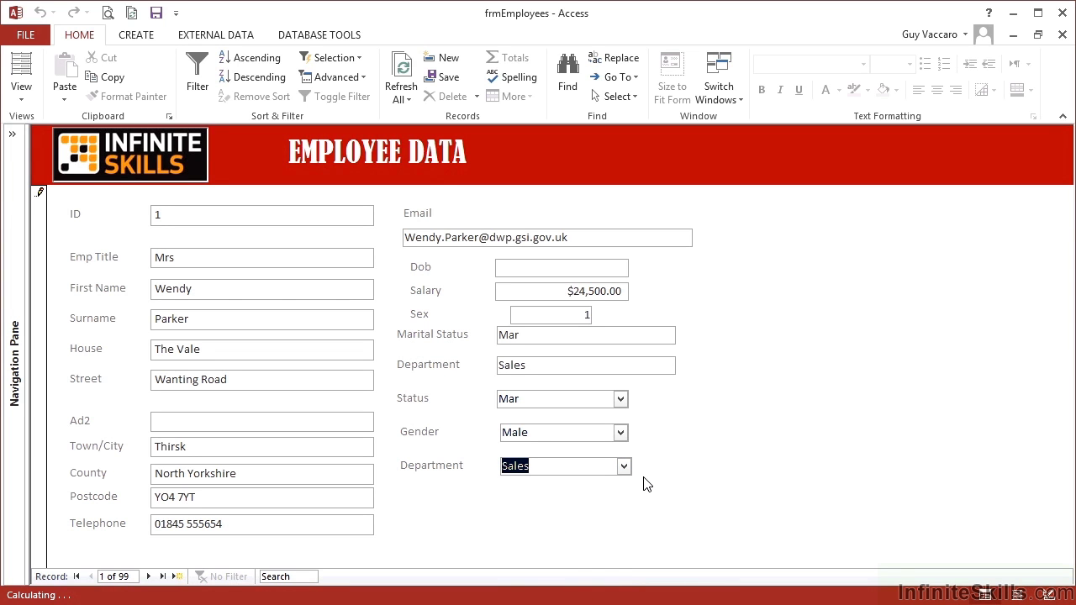
click(621, 400)
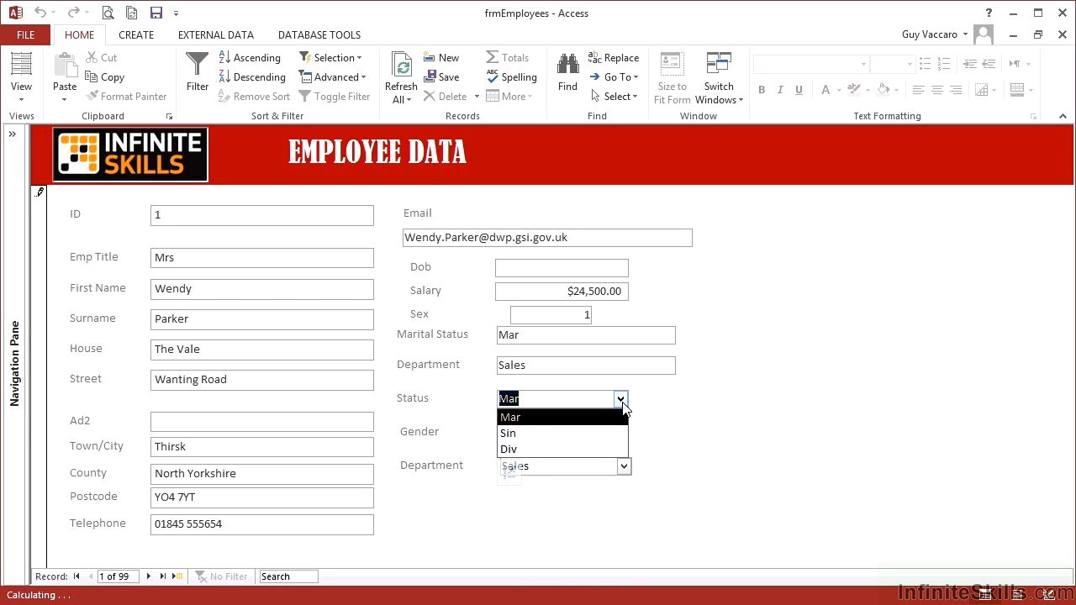
click(663, 412)
click(620, 435)
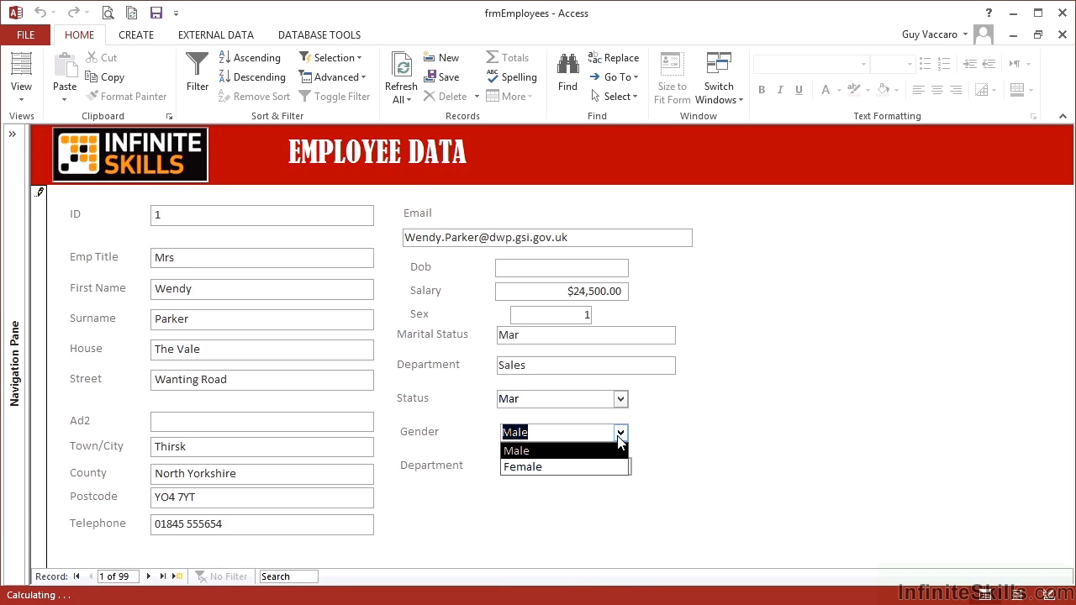
click(618, 438)
click(625, 467)
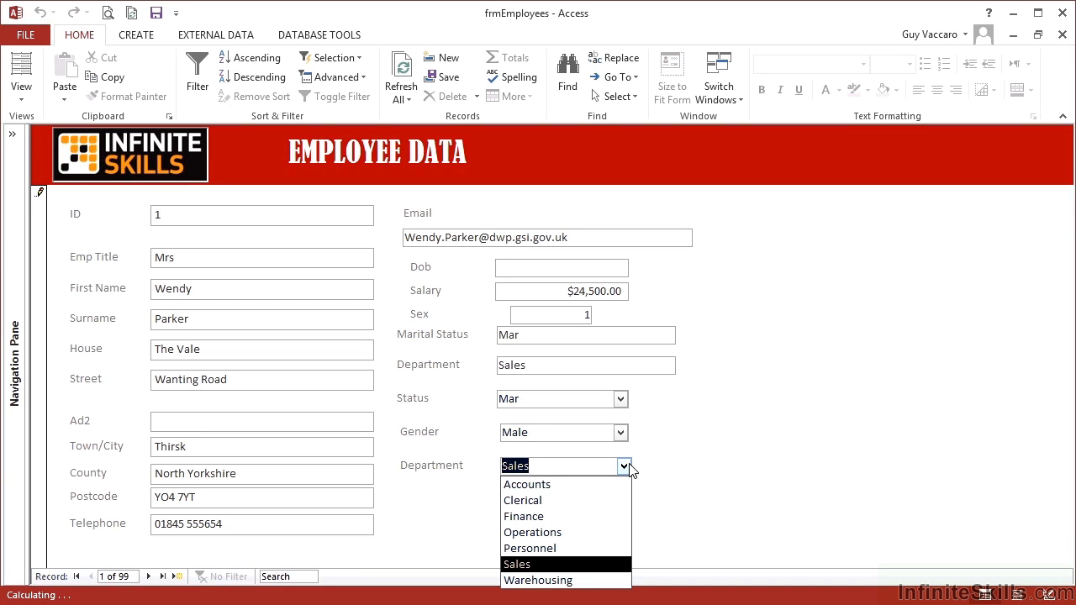
click(629, 462)
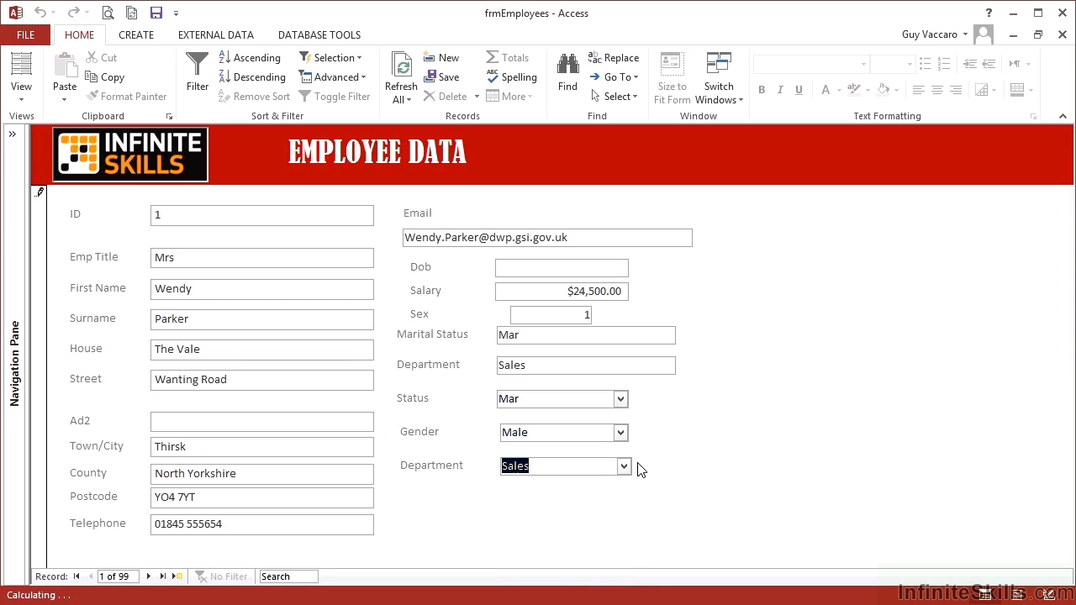